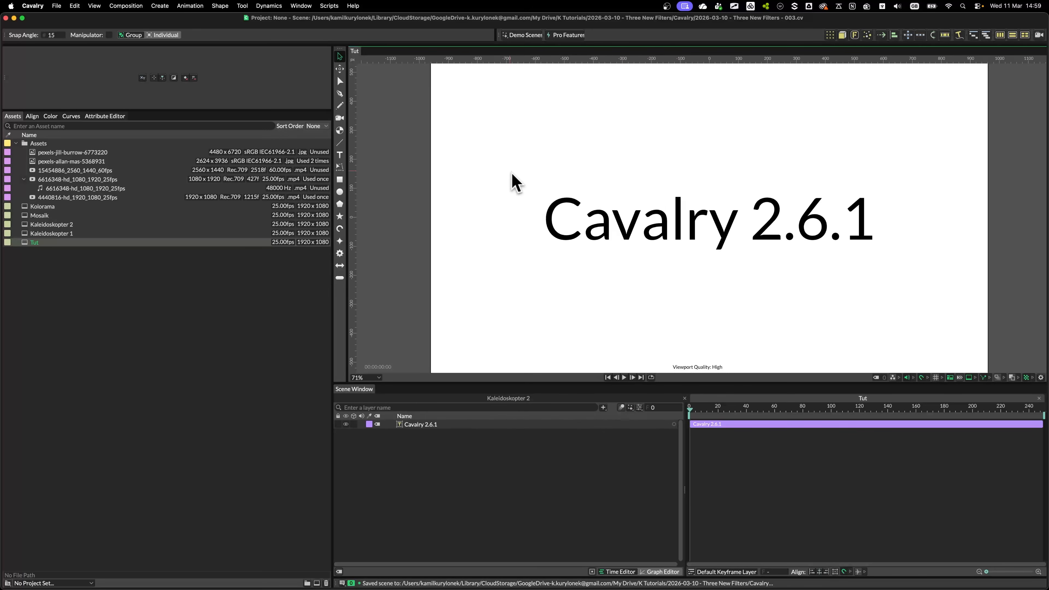
Delete the Cavalry 2.6.1 text layer from the Tut composition.
{"action": "scroll", "coordinate": [479, 231], "scroll_direction": "down", "scroll_amount": 3}
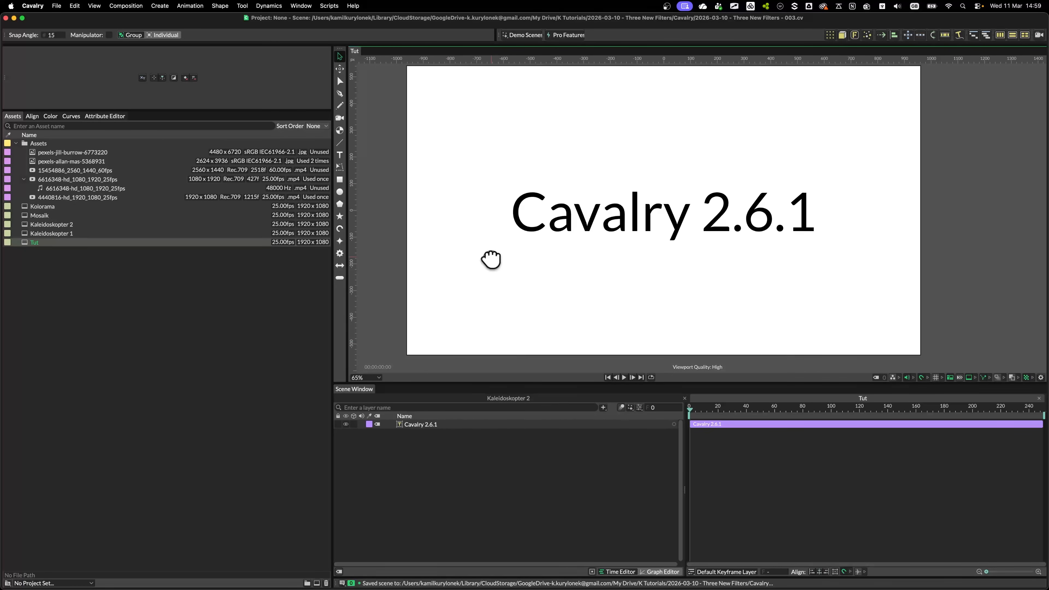
{"action": "left_click", "coordinate": [433, 426]}
{"action": "key", "text": "Delete"}
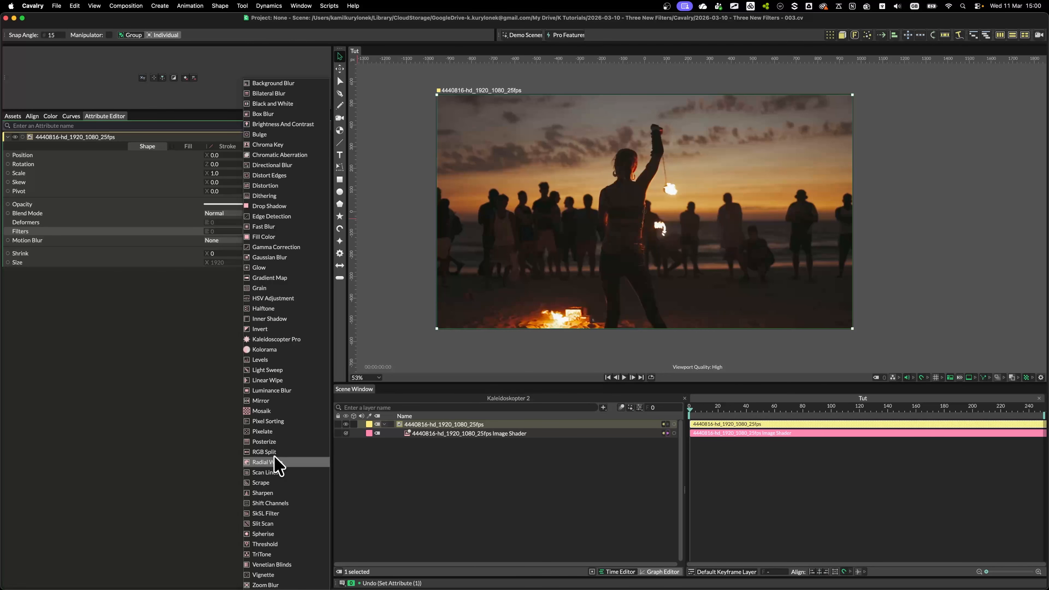
Apply the Pixelate filter to the 4440816-hd_1920_1080_25fps footage and set its Pixel Size to 40.
{"action": "left_click", "coordinate": [264, 432]}
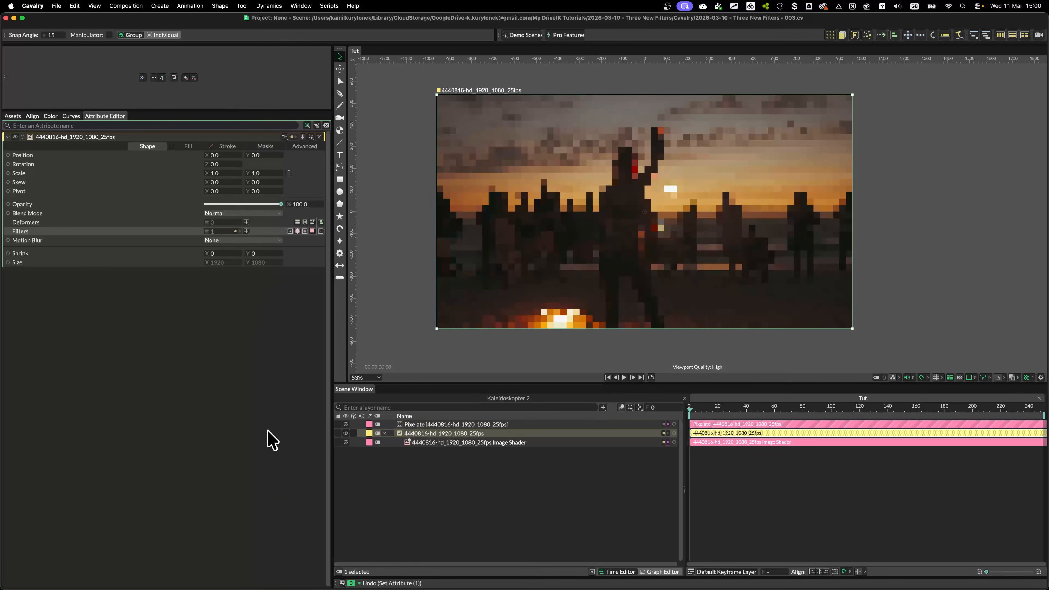
{"action": "left_click", "coordinate": [444, 424]}
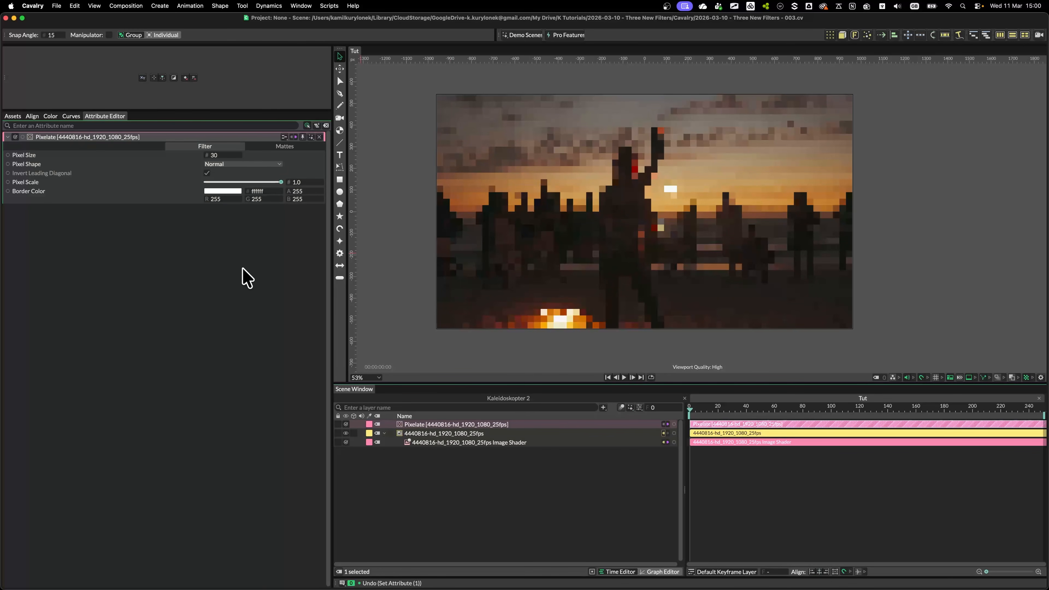
{"action": "left_click_drag", "start_coordinate": [223, 159], "coordinate": [252, 159]}
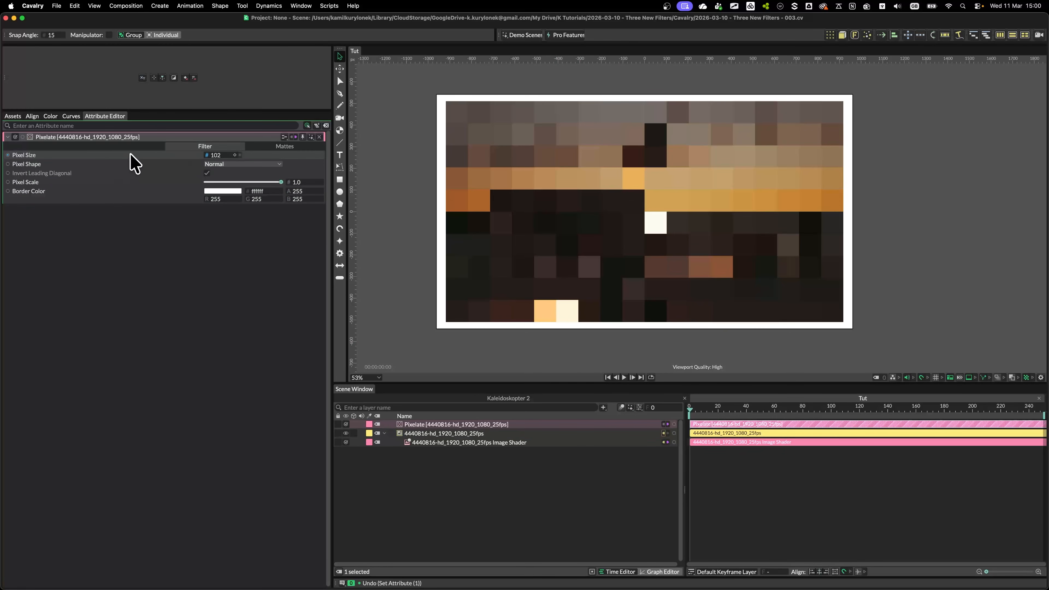
{"action": "left_click_drag", "start_coordinate": [216, 159], "coordinate": [187, 164]}
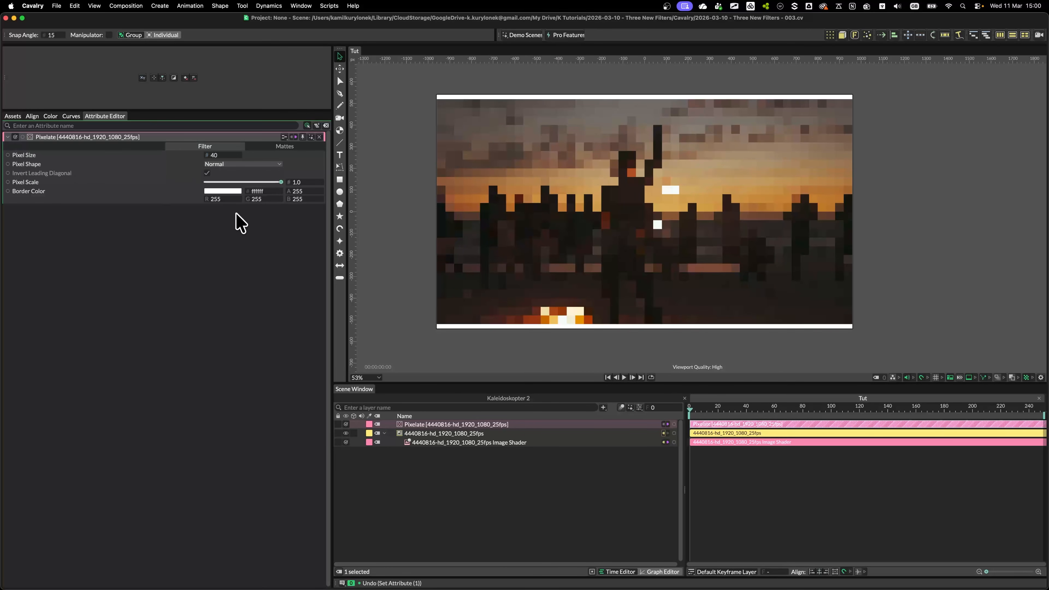
Set the Pixelate filter's Border Color to magenta d500e8 and reduce its Pixel Scale to about 0.734.
{"action": "left_click", "coordinate": [221, 191]}
{"action": "left_click", "coordinate": [238, 132]}
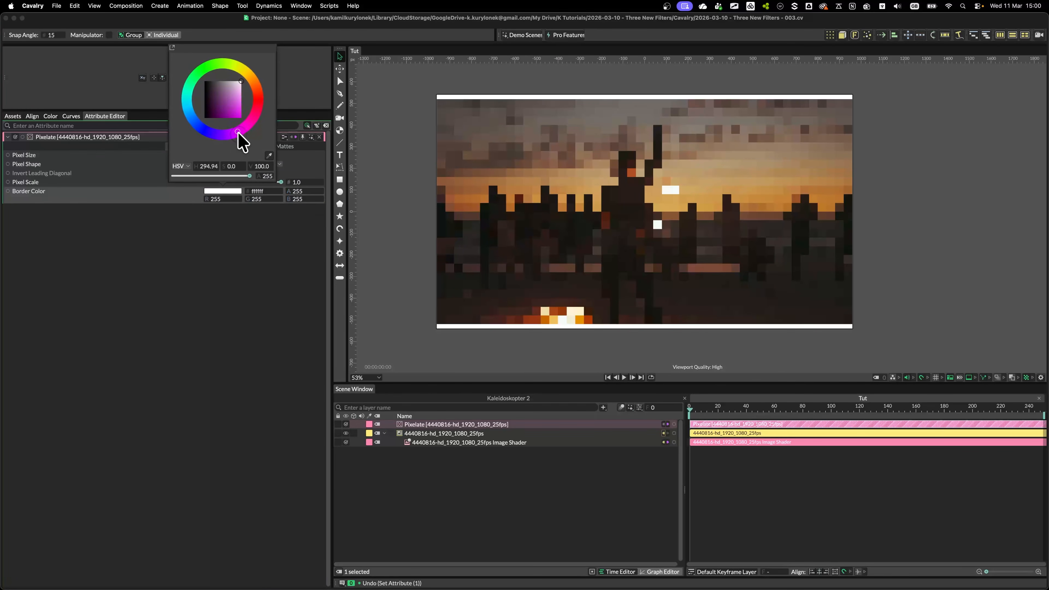
{"action": "left_click_drag", "start_coordinate": [236, 117], "coordinate": [237, 116]}
{"action": "left_click", "coordinate": [175, 182]}
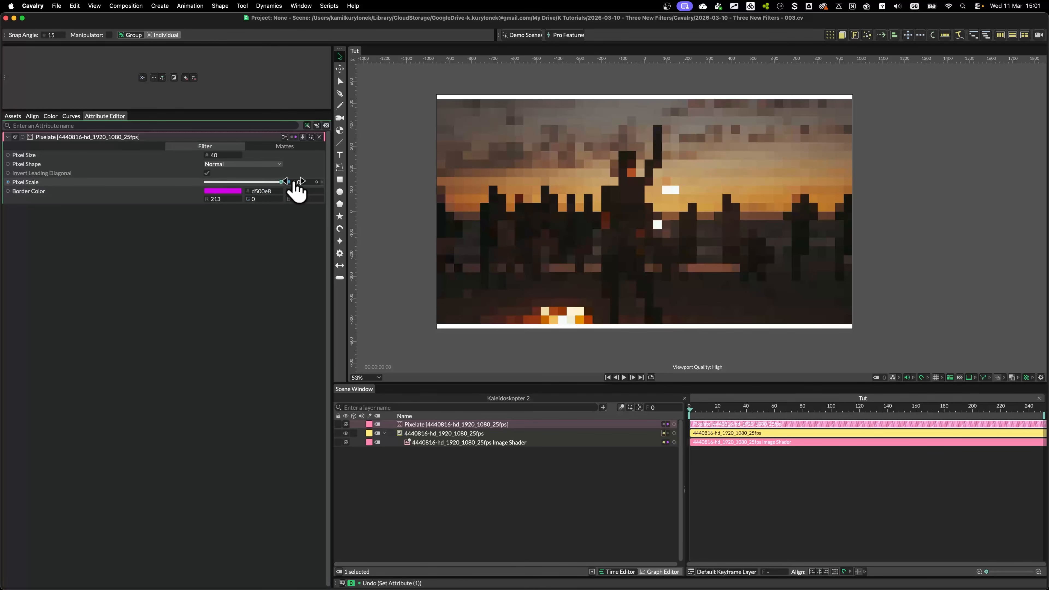
{"action": "left_click_drag", "start_coordinate": [281, 182], "coordinate": [261, 182]}
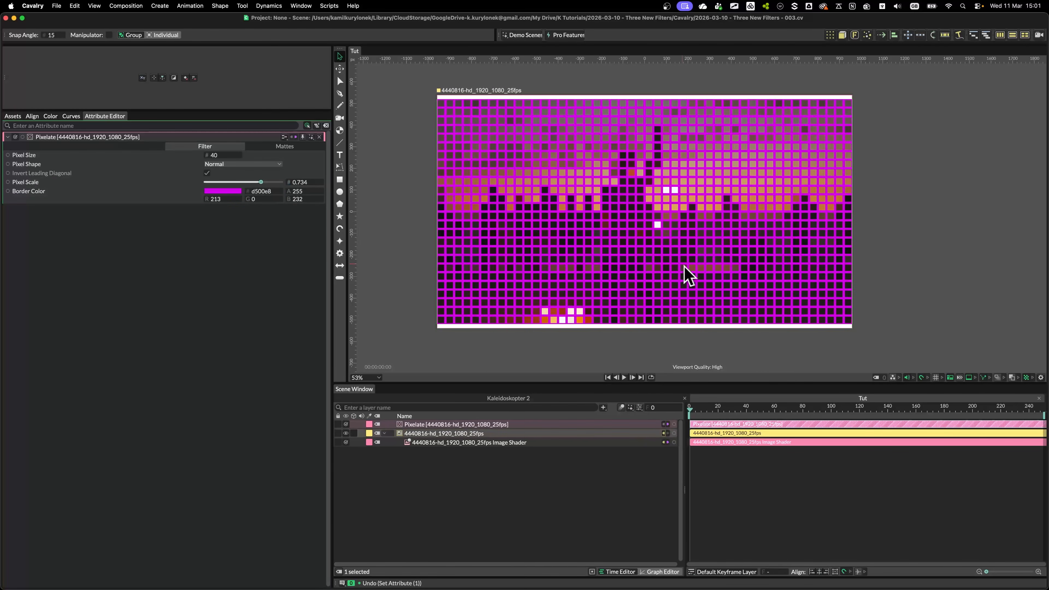
Delete the Pixelate filter, apply the Mosaik filter to the footage layer instead and open the Mosaik settings.
{"action": "key", "text": "BackSpace"}
{"action": "left_click", "coordinate": [458, 425]}
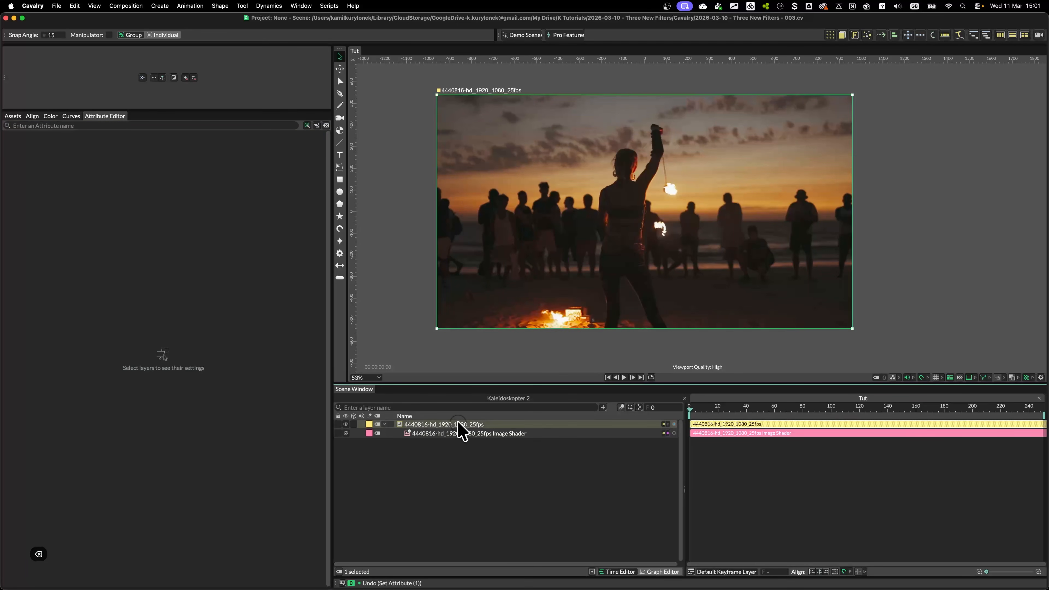
{"action": "left_click", "coordinate": [247, 231]}
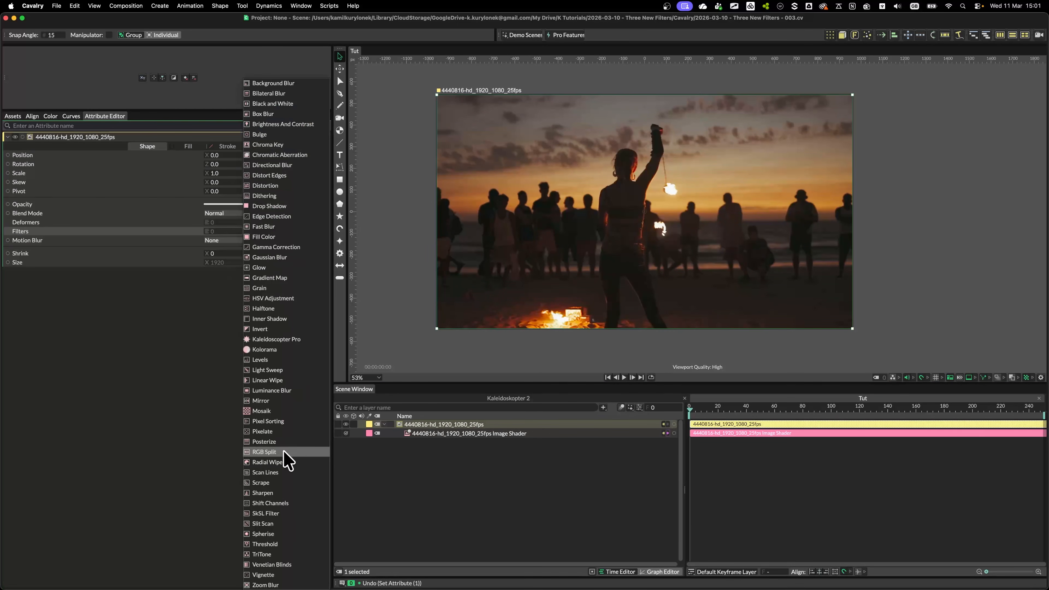
{"action": "left_click", "coordinate": [268, 410]}
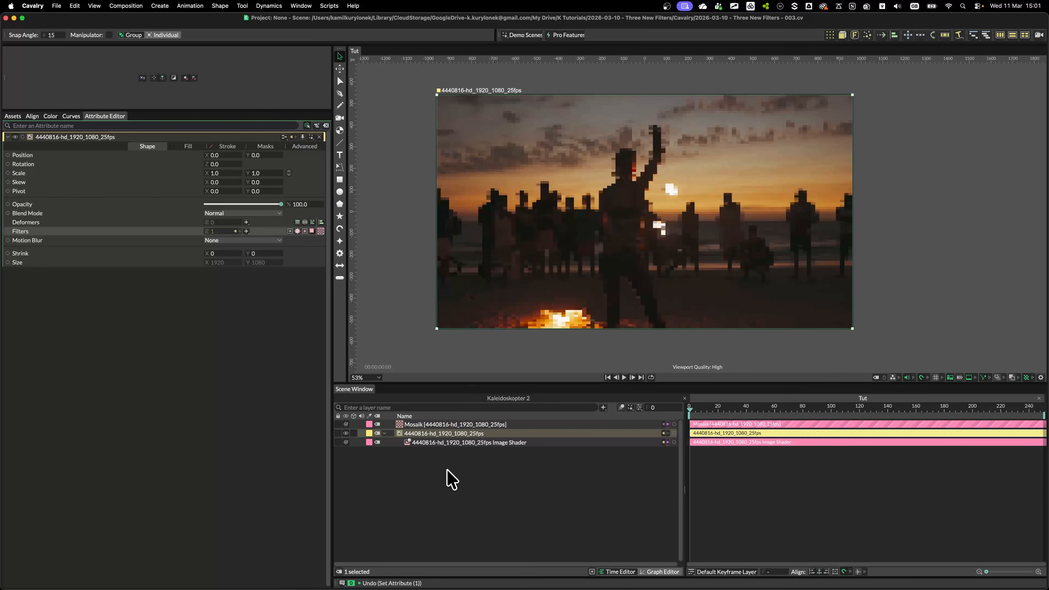
{"action": "left_click", "coordinate": [454, 424]}
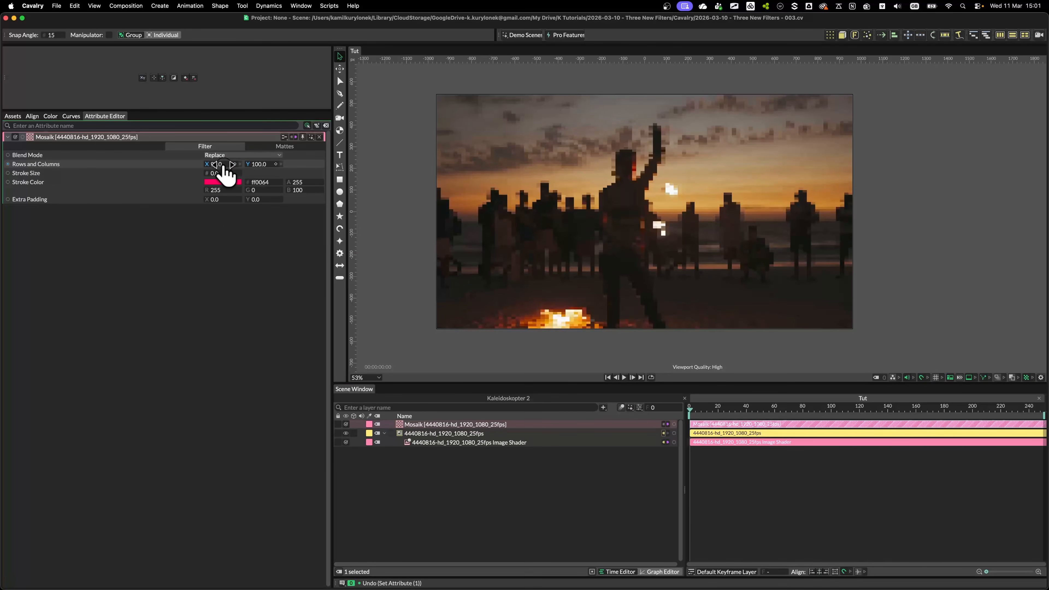
Set Mosaik's Rows and Columns to X 23 and Y 11, and increase its Stroke Size.
{"action": "mouse_move", "coordinate": [215, 168]}
{"action": "left_mouse_down"}
{"action": "mouse_move", "coordinate": [206, 165]}
{"action": "mouse_move", "coordinate": [234, 169]}
{"action": "mouse_move", "coordinate": [217, 169]}
{"action": "left_mouse_up"}
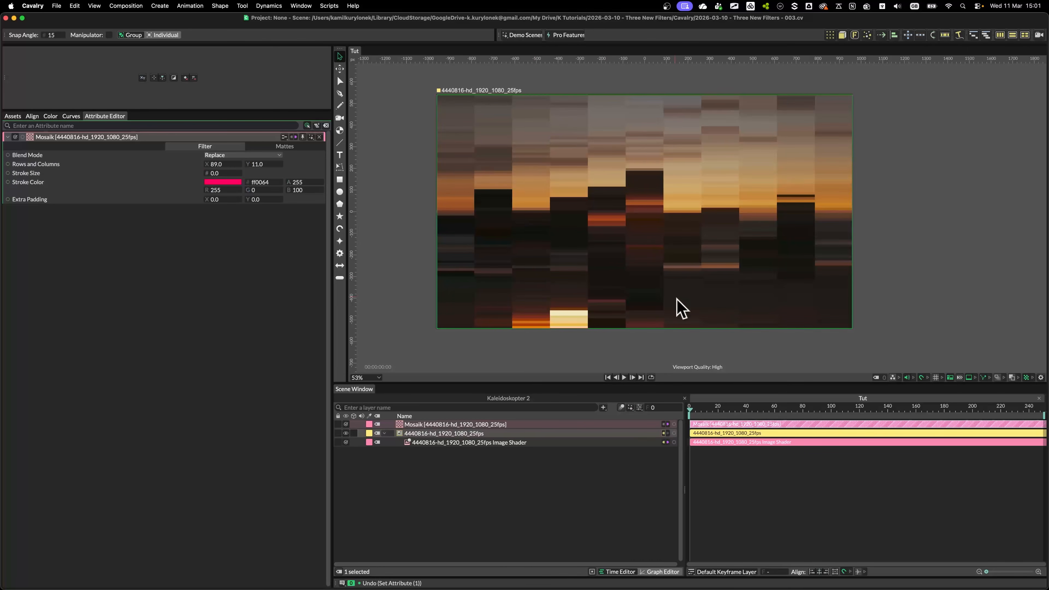
{"action": "left_click_drag", "start_coordinate": [241, 164], "coordinate": [196, 158]}
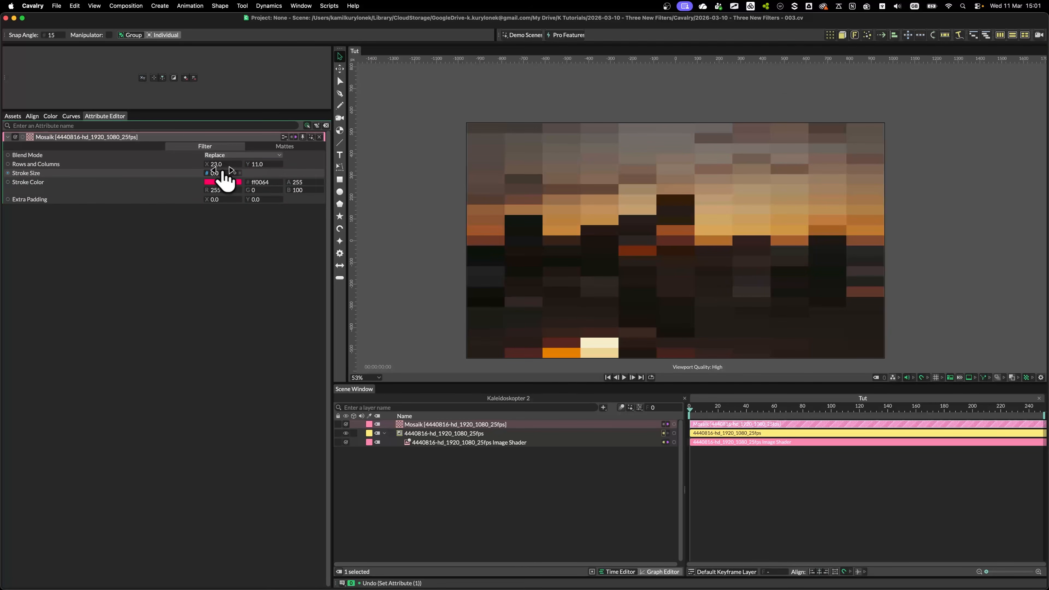
{"action": "left_click_drag", "start_coordinate": [225, 175], "coordinate": [242, 169]}
{"action": "left_click_drag", "start_coordinate": [601, 232], "coordinate": [597, 183]}
{"action": "scroll", "coordinate": [578, 261], "scroll_direction": "down", "scroll_amount": 2}
{"action": "left_click_drag", "start_coordinate": [615, 252], "coordinate": [601, 291]}
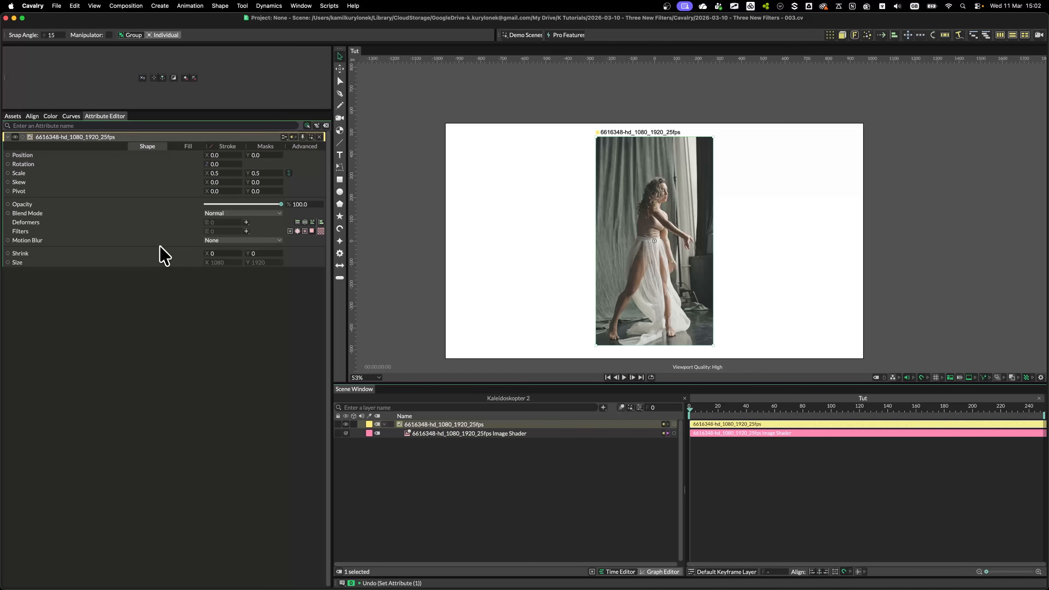
Apply the Gradient Map filter to the 6616348-hd_1080_1920_25fps footage and inspect its settings and effect on the image.
{"action": "left_click", "coordinate": [247, 231]}
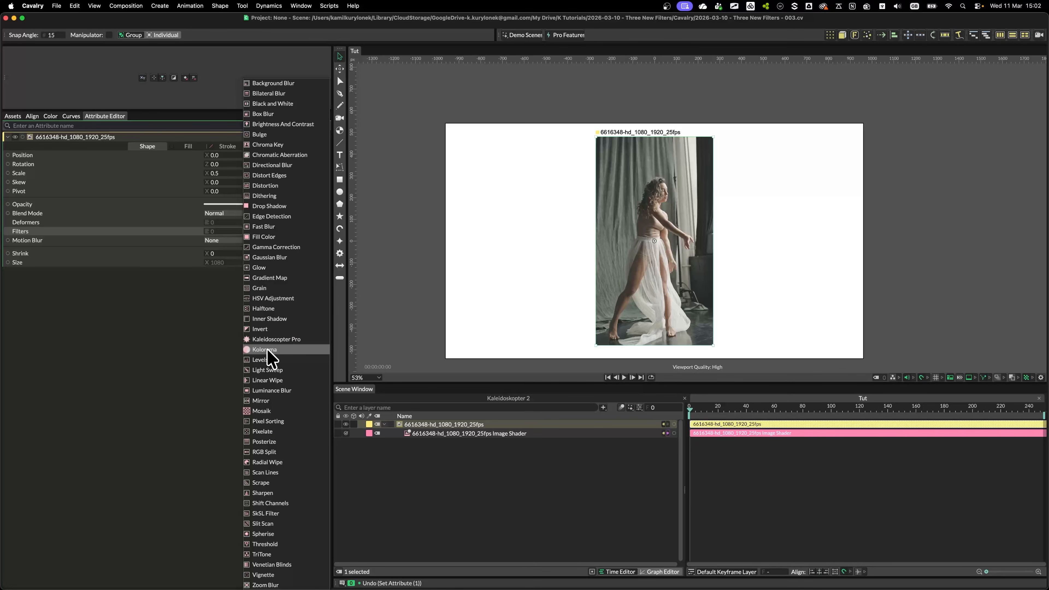
{"action": "left_click", "coordinate": [270, 278]}
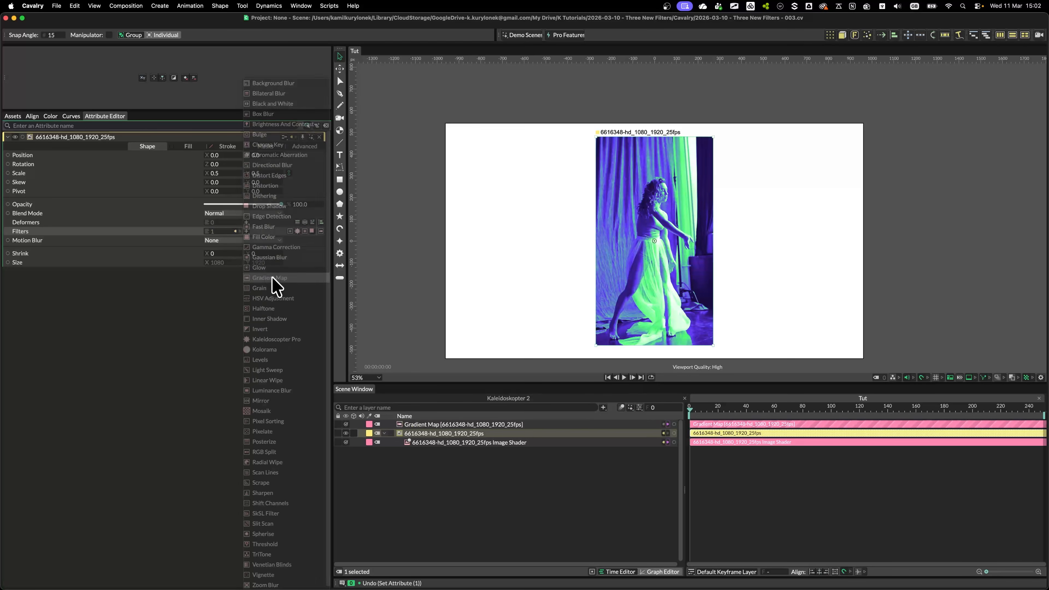
{"action": "left_click", "coordinate": [438, 425]}
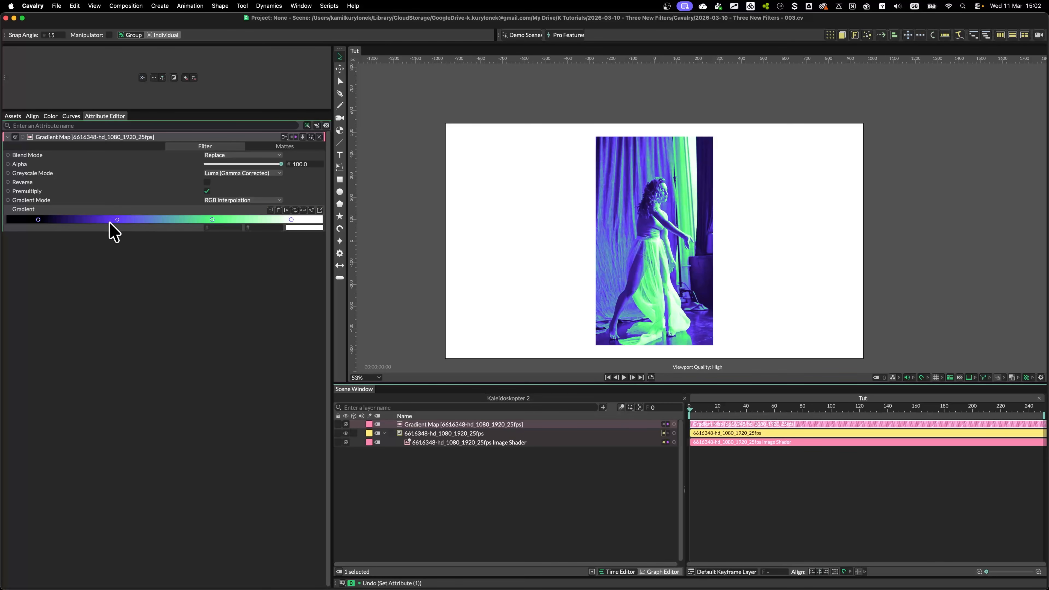
{"action": "left_click", "coordinate": [680, 276]}
{"action": "scroll", "coordinate": [679, 196], "scroll_direction": "up", "scroll_amount": 5}
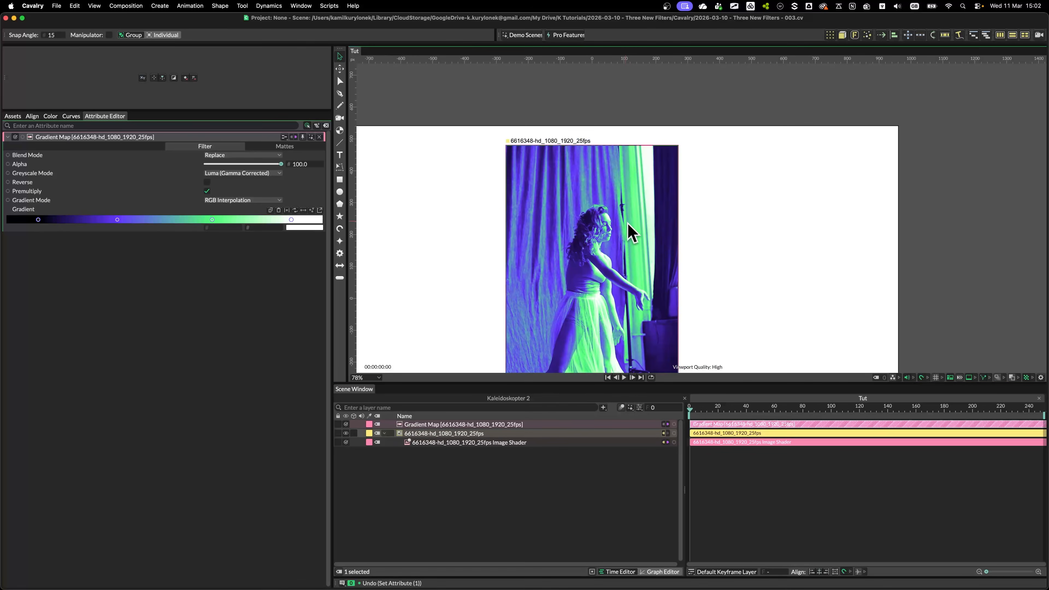
{"action": "scroll", "coordinate": [627, 222], "scroll_direction": "up", "scroll_amount": 5}
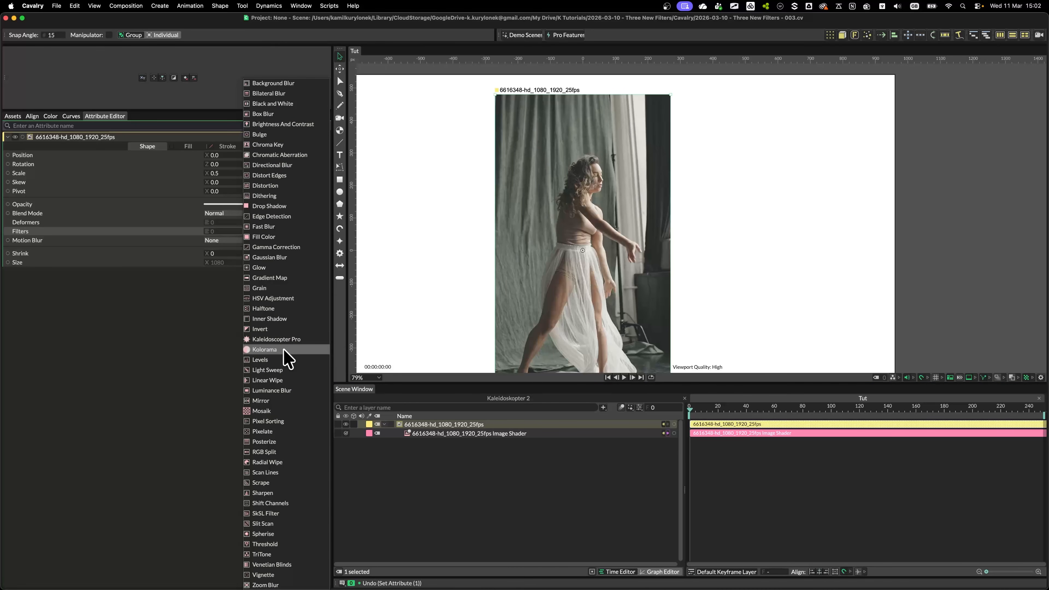
Apply the Kolorama filter to the 6616348-hd_1080_1920_25fps footage and open the filter's settings.
{"action": "left_click", "coordinate": [284, 350]}
{"action": "left_click", "coordinate": [439, 426]}
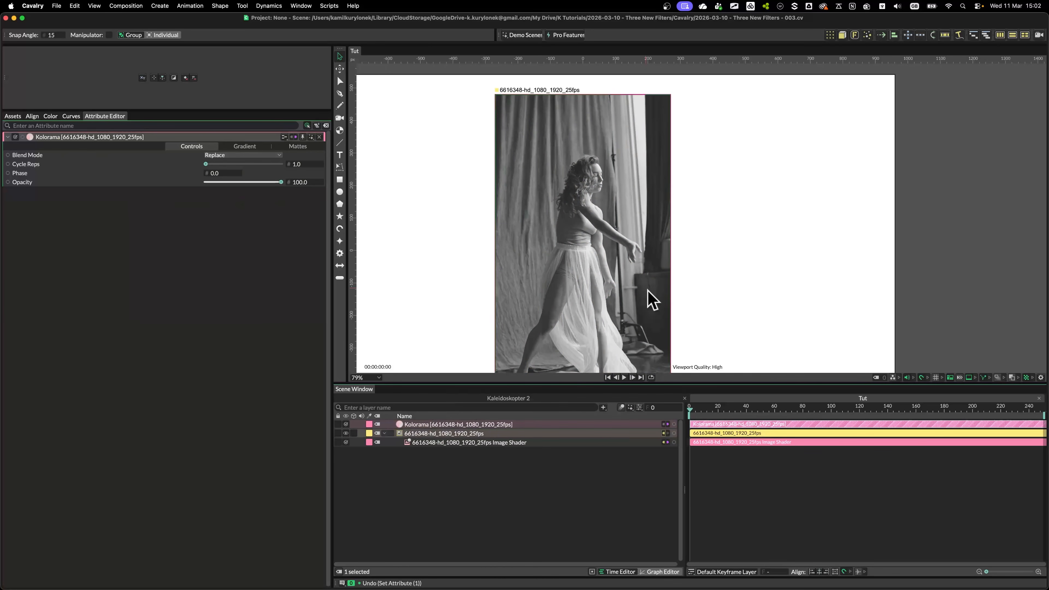
{"action": "left_click_drag", "start_coordinate": [445, 293], "coordinate": [462, 276]}
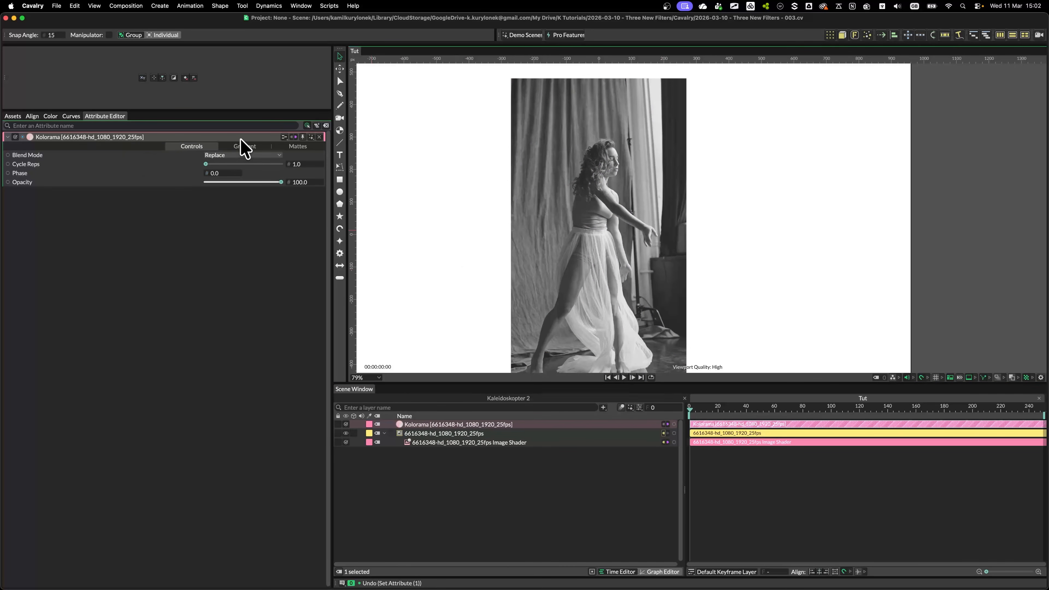
Recolour the end stop of Kolorama's gradient from white to magenta.
{"action": "left_click", "coordinate": [244, 146]}
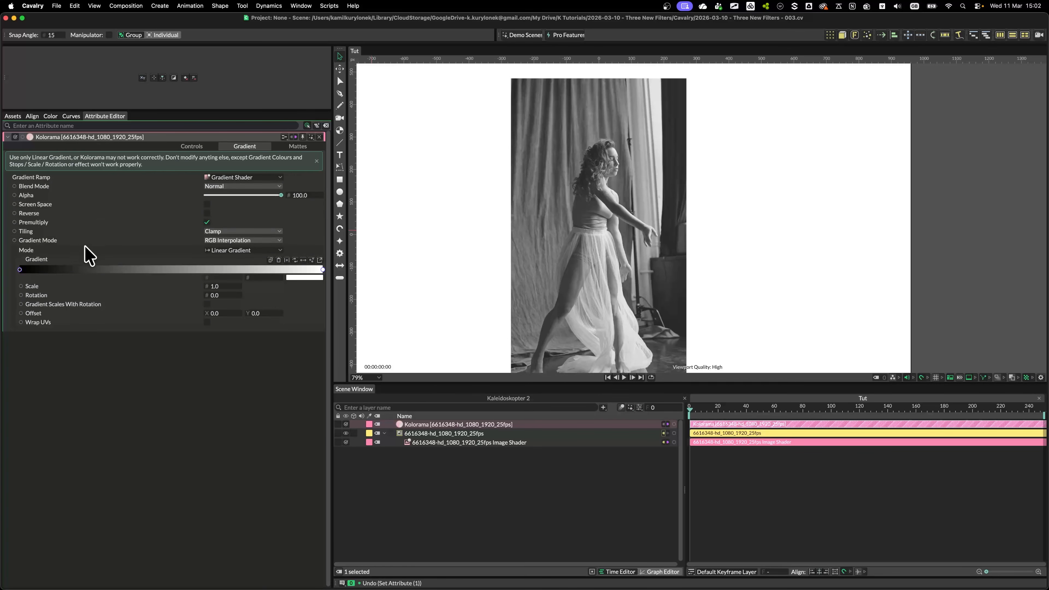
{"action": "scroll", "coordinate": [564, 242], "scroll_direction": "down", "scroll_amount": 2}
{"action": "left_click_drag", "start_coordinate": [565, 241], "coordinate": [597, 232]}
{"action": "left_click", "coordinate": [304, 277]}
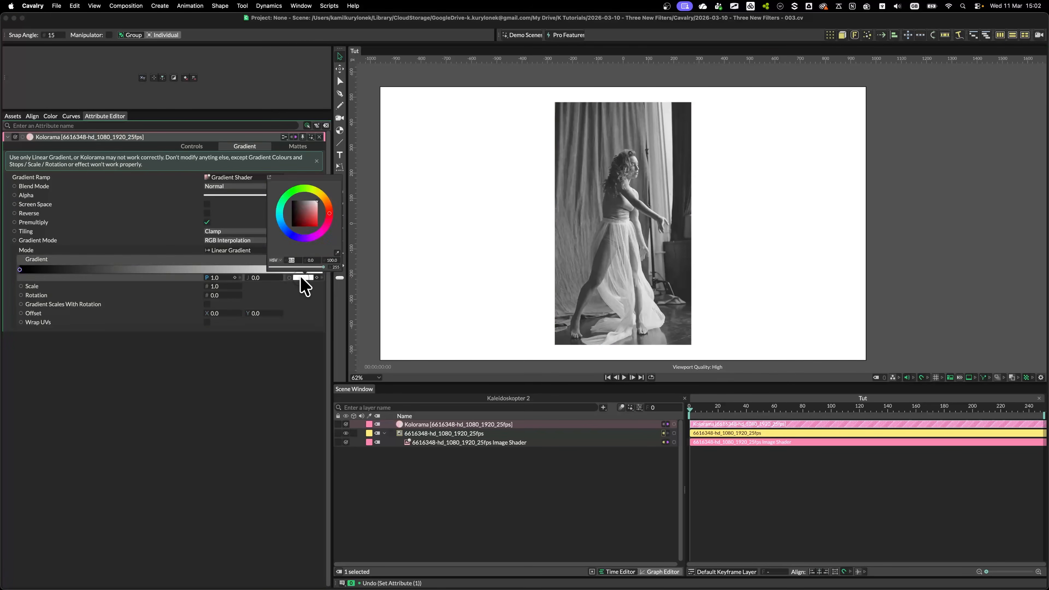
{"action": "left_click", "coordinate": [317, 199]}
{"action": "left_click", "coordinate": [220, 327]}
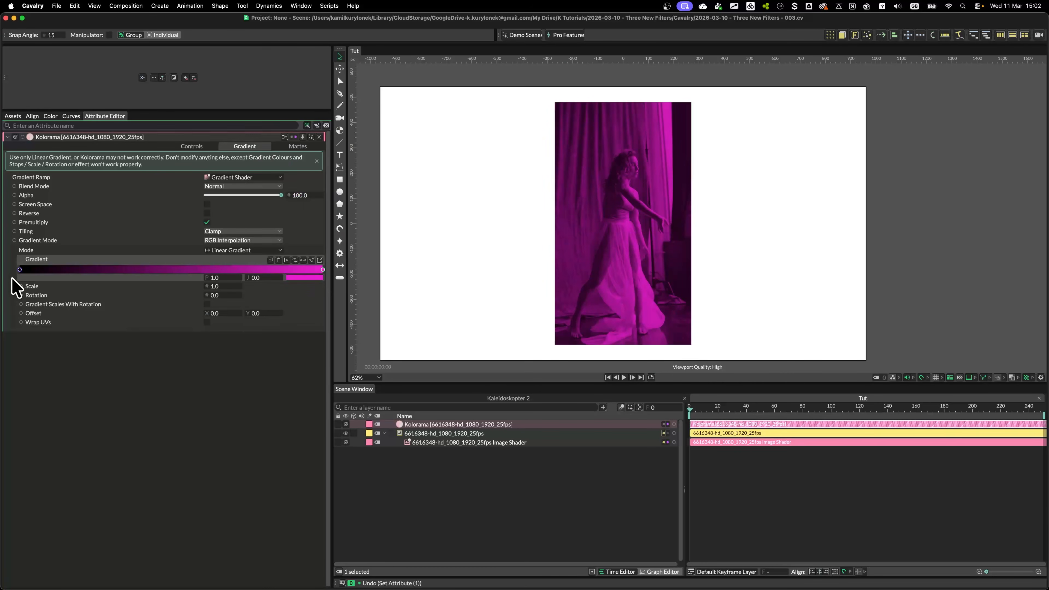
Recolour the start stop of Kolorama's gradient to green.
{"action": "left_click", "coordinate": [20, 269]}
{"action": "left_click", "coordinate": [304, 277]}
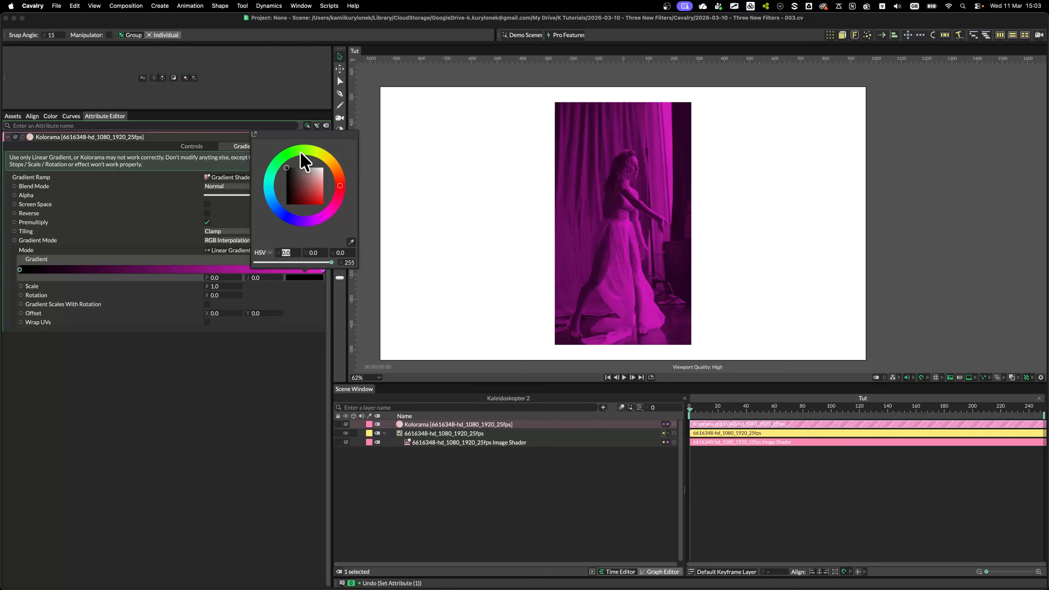
{"action": "left_click", "coordinate": [308, 188]}
{"action": "left_click", "coordinate": [170, 278]}
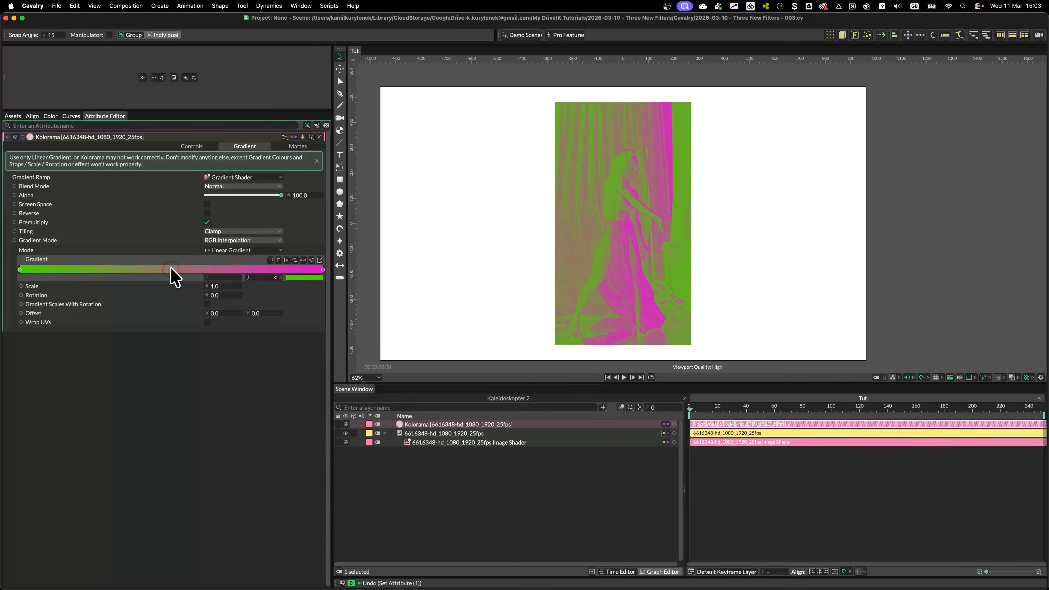
Add a stop at about position 0.505 in Kolorama's gradient and colour it blue.
{"action": "left_click", "coordinate": [173, 270]}
{"action": "left_click", "coordinate": [302, 277]}
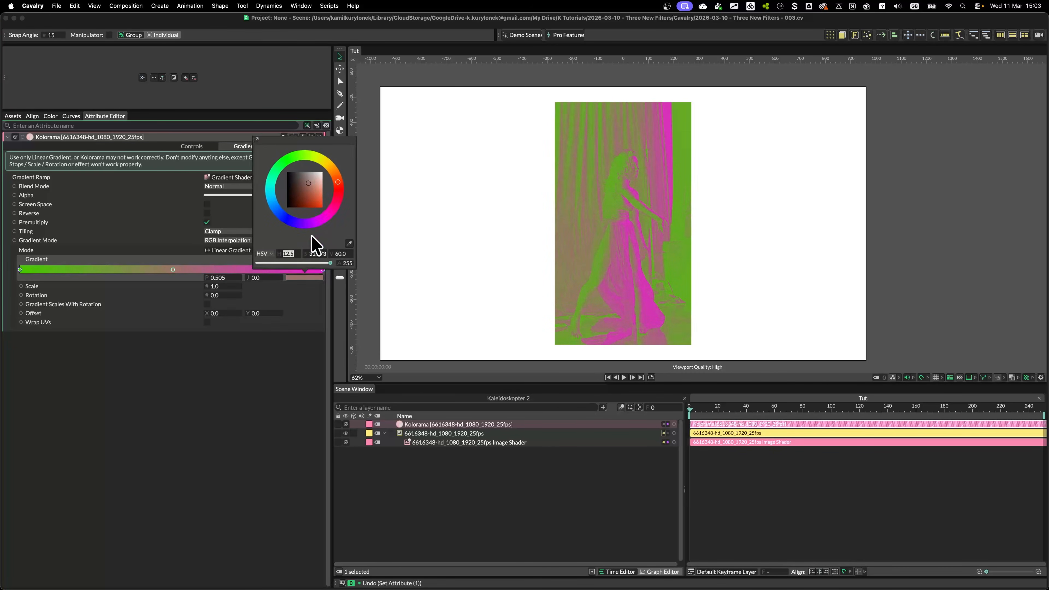
{"action": "left_click", "coordinate": [328, 159]}
{"action": "left_click", "coordinate": [314, 203]}
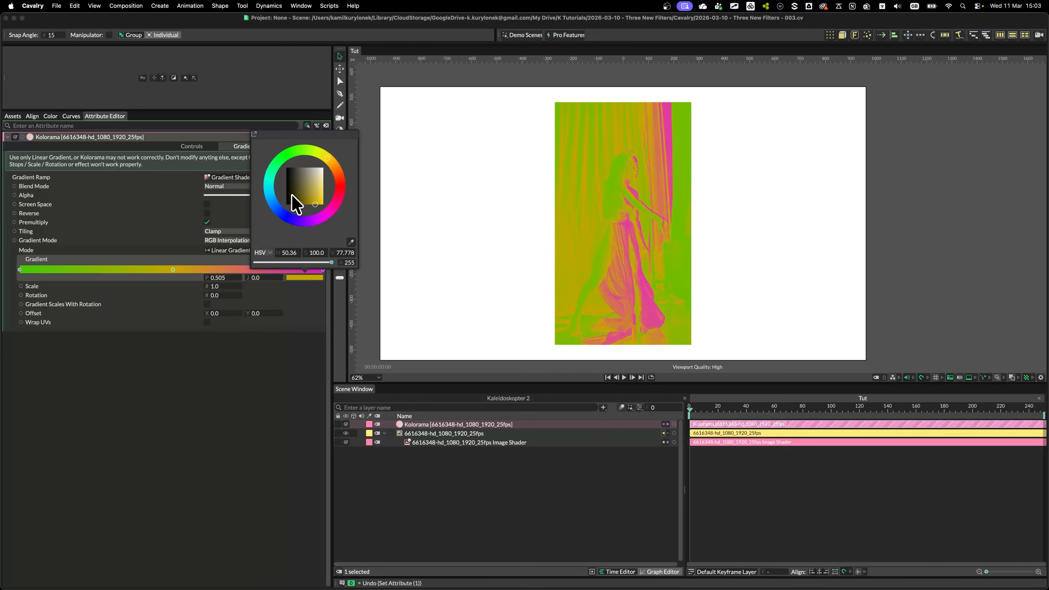
{"action": "left_click", "coordinate": [283, 214]}
{"action": "left_click", "coordinate": [201, 443]}
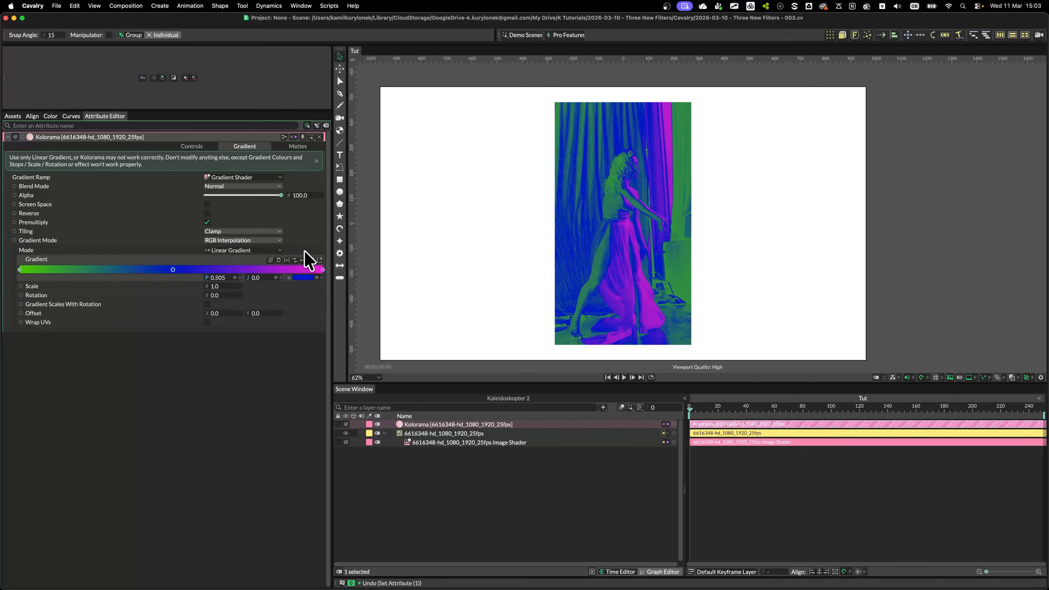
Set the Kolorama filter's Phase to 241 to shift the gradient colours across the footage.
{"action": "scroll", "coordinate": [584, 237], "scroll_direction": "up", "scroll_amount": 6}
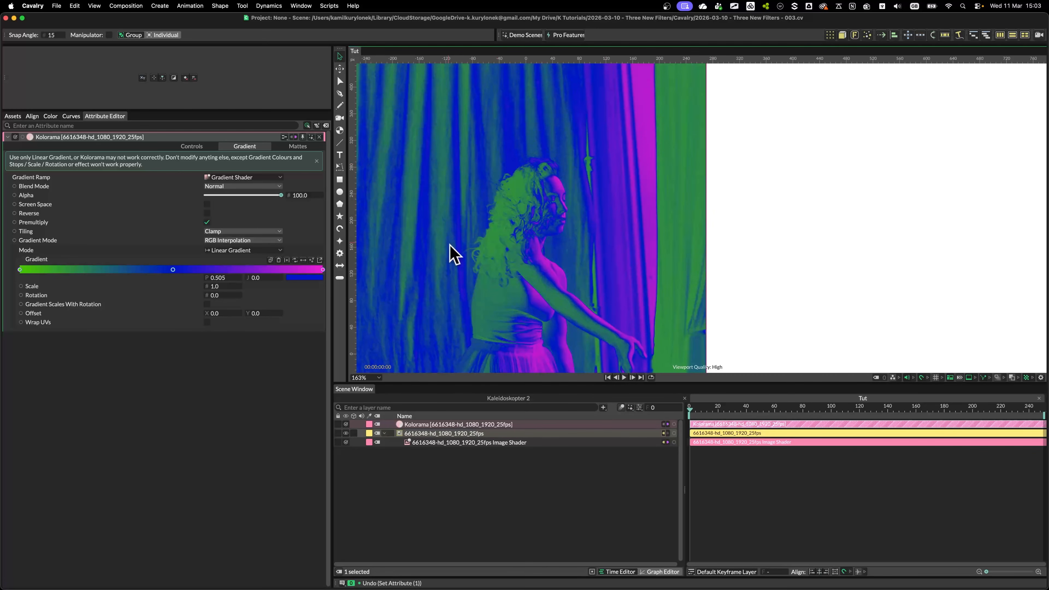
{"action": "left_click_drag", "start_coordinate": [451, 252], "coordinate": [585, 242]}
{"action": "left_click", "coordinate": [192, 146]}
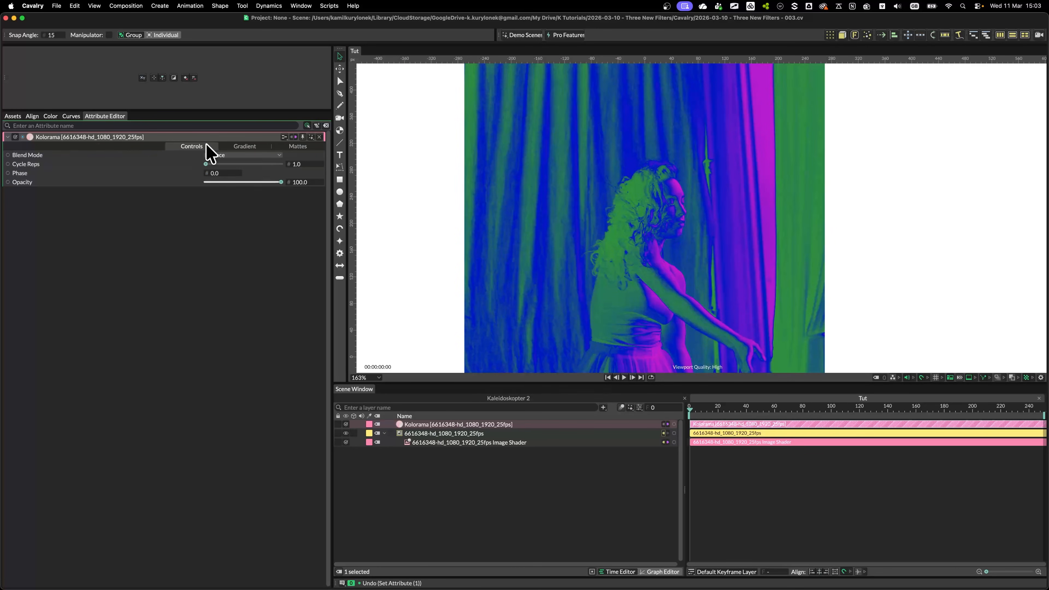
{"action": "scroll", "coordinate": [590, 237], "scroll_direction": "down", "scroll_amount": 3}
{"action": "scroll", "coordinate": [481, 227], "scroll_direction": "down", "scroll_amount": 2}
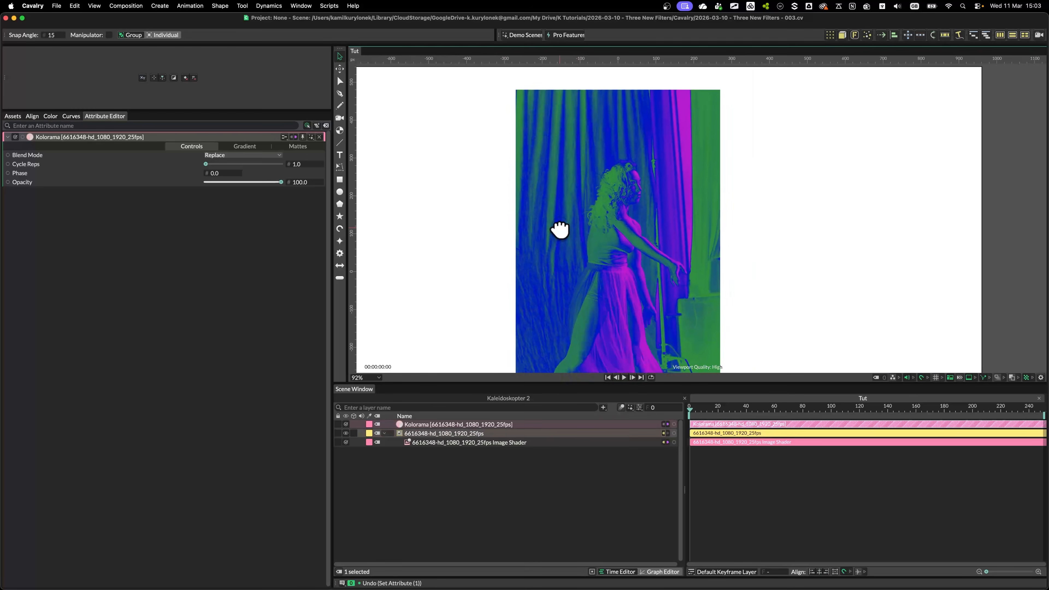
{"action": "left_click_drag", "start_coordinate": [223, 176], "coordinate": [321, 175]}
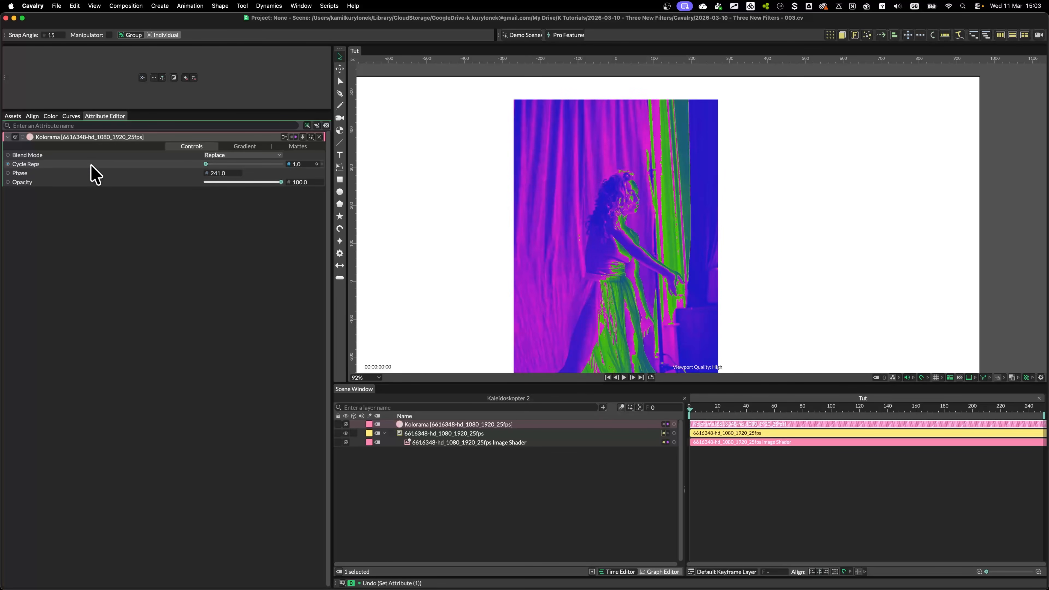
Set the Kolorama filter's Cycle Reps to 4 and its Phase to 459 to recolour the footage with repeating gradient bands.
{"action": "double_click", "coordinate": [301, 164]}
{"action": "type", "text": "4"}
{"action": "key", "text": "Return"}
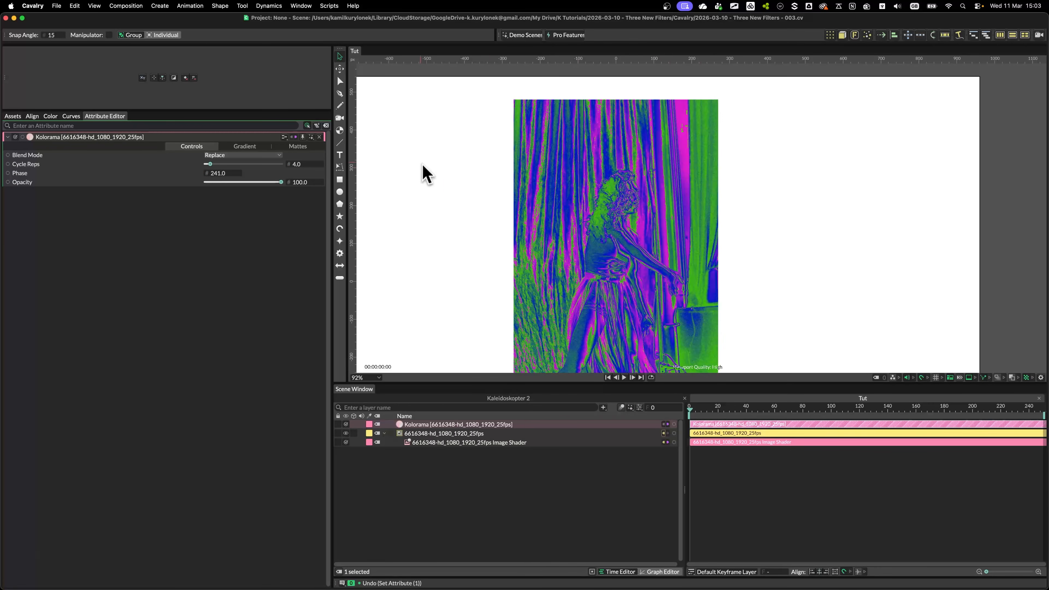
{"action": "left_click_drag", "start_coordinate": [223, 172], "coordinate": [415, 288]}
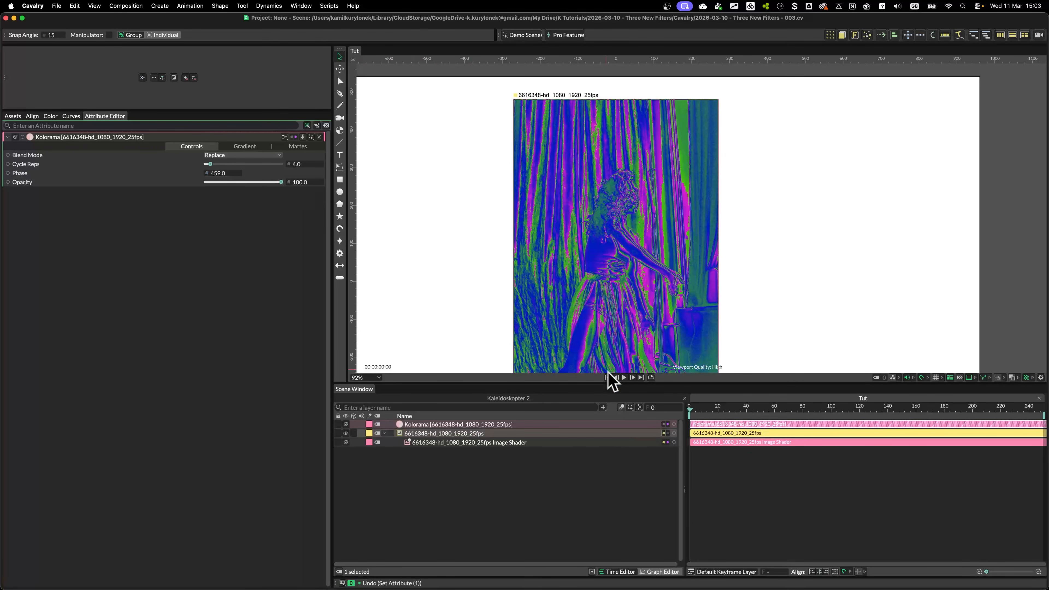
{"action": "left_click_drag", "start_coordinate": [704, 412], "coordinate": [729, 413]}
{"action": "mouse_move", "coordinate": [281, 181]}
{"action": "left_mouse_down"}
{"action": "mouse_move", "coordinate": [177, 195]}
{"action": "mouse_move", "coordinate": [292, 187]}
{"action": "left_mouse_up"}
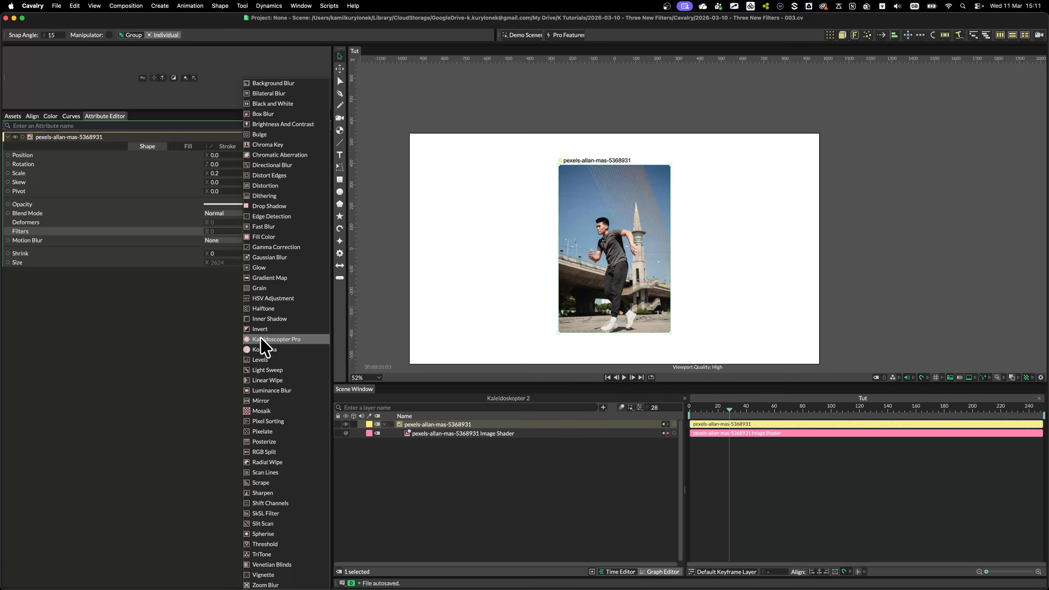
Add the Kaleidoscopter Pro filter to the pexels-allan-mas-5368931 image and set its Segments to 12.
{"action": "left_click", "coordinate": [261, 339]}
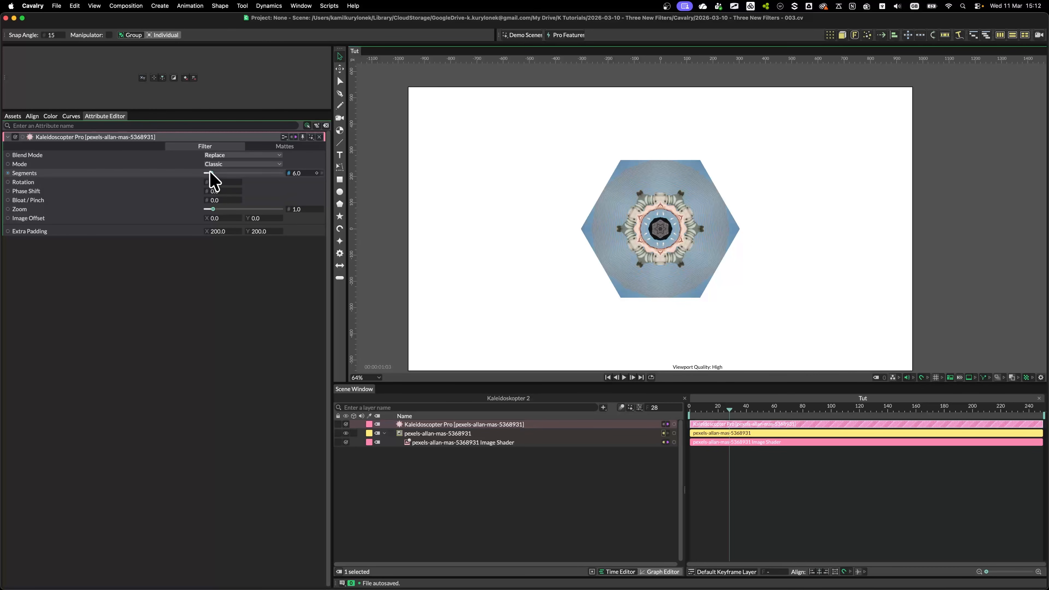
{"action": "left_click_drag", "start_coordinate": [210, 173], "coordinate": [224, 172]}
{"action": "double_click", "coordinate": [300, 173]}
{"action": "type", "text": "12"}
{"action": "key", "text": "Return"}
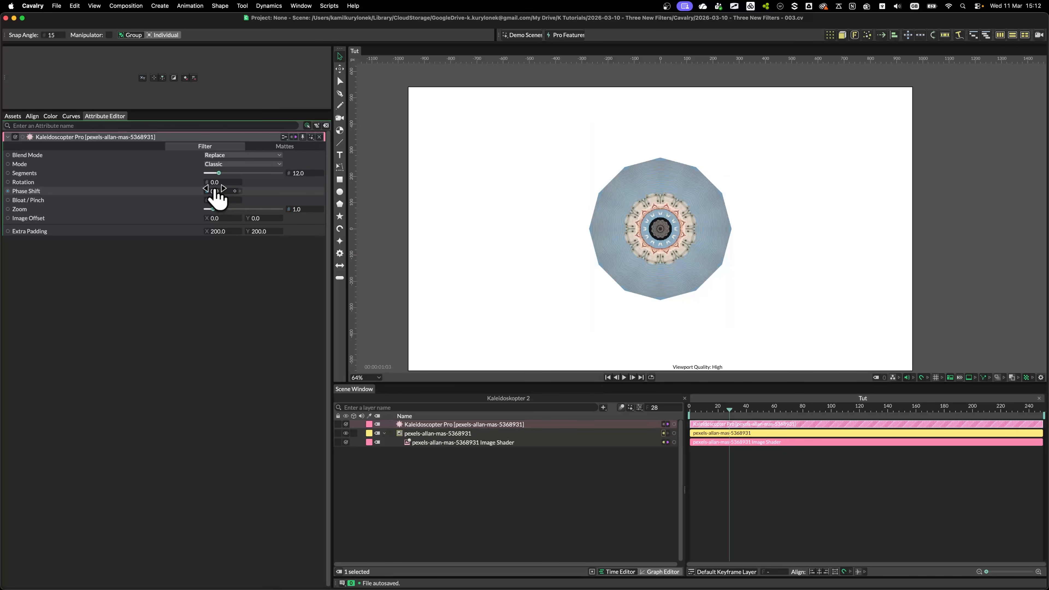
Set the kaleidoscope's Phase Shift to 98 and extend its Extra Padding to X 1570, Y 550.
{"action": "left_click_drag", "start_coordinate": [219, 191], "coordinate": [252, 209]}
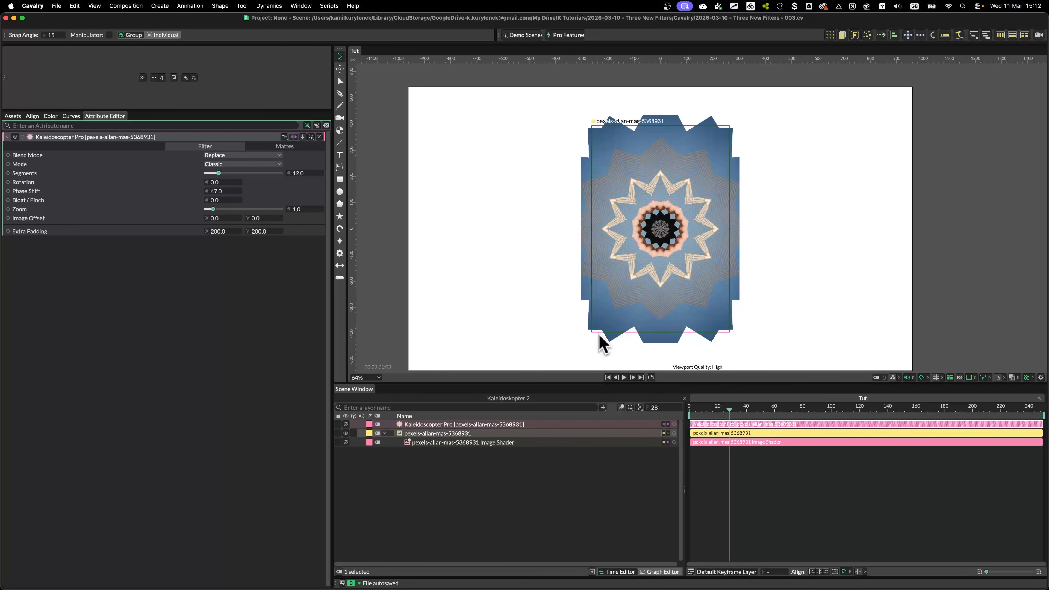
{"action": "key", "text": "a"}
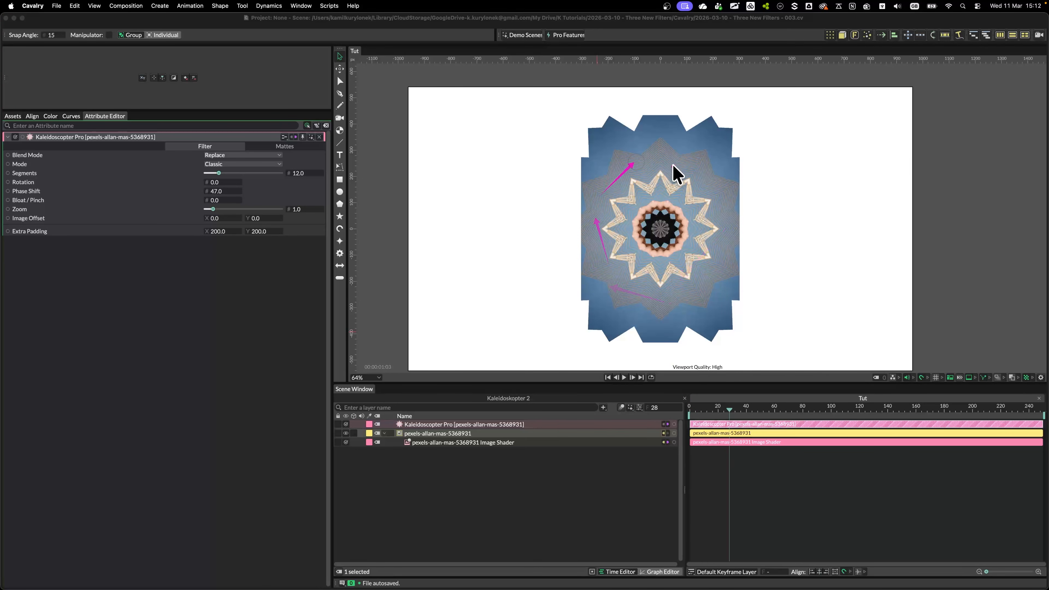
{"action": "key", "text": "ctrl+Tab"}
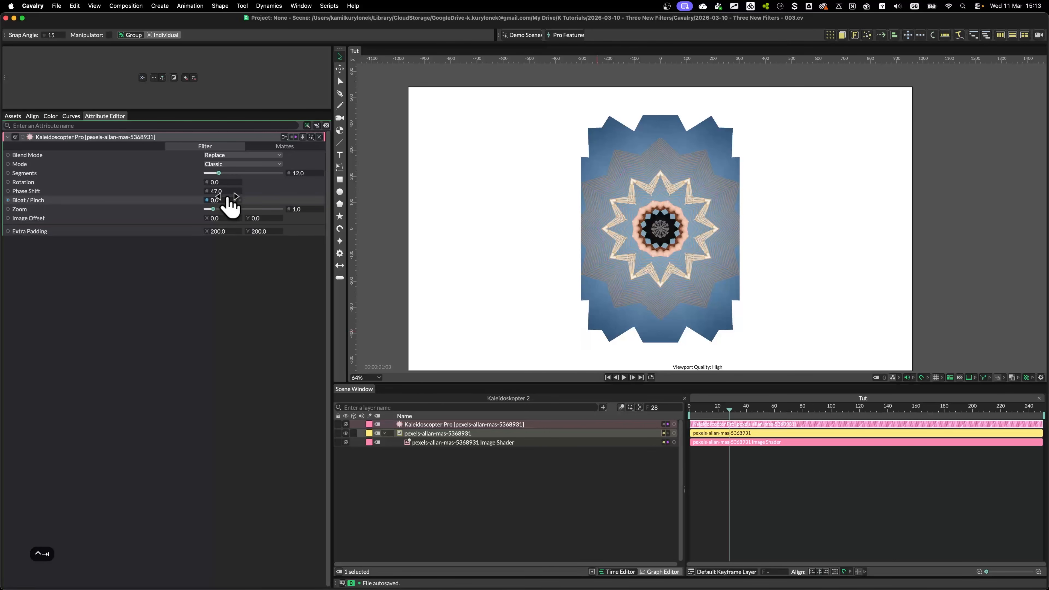
{"action": "mouse_move", "coordinate": [225, 191]}
{"action": "left_mouse_down"}
{"action": "mouse_move", "coordinate": [252, 190]}
{"action": "mouse_move", "coordinate": [218, 190]}
{"action": "mouse_move", "coordinate": [243, 190]}
{"action": "mouse_move", "coordinate": [242, 199]}
{"action": "left_mouse_up"}
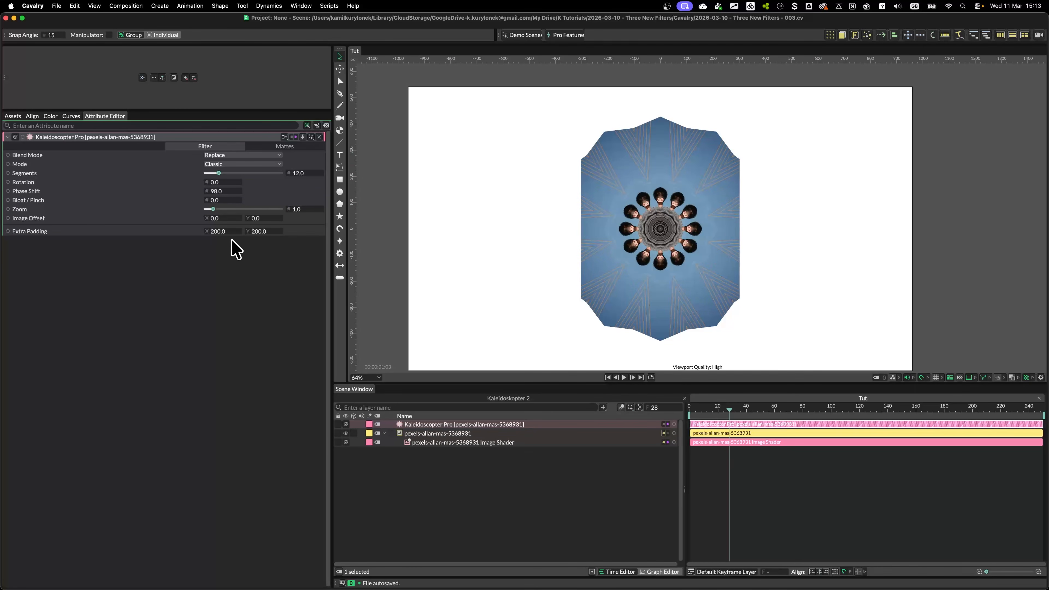
{"action": "left_click_drag", "start_coordinate": [224, 234], "coordinate": [242, 235]}
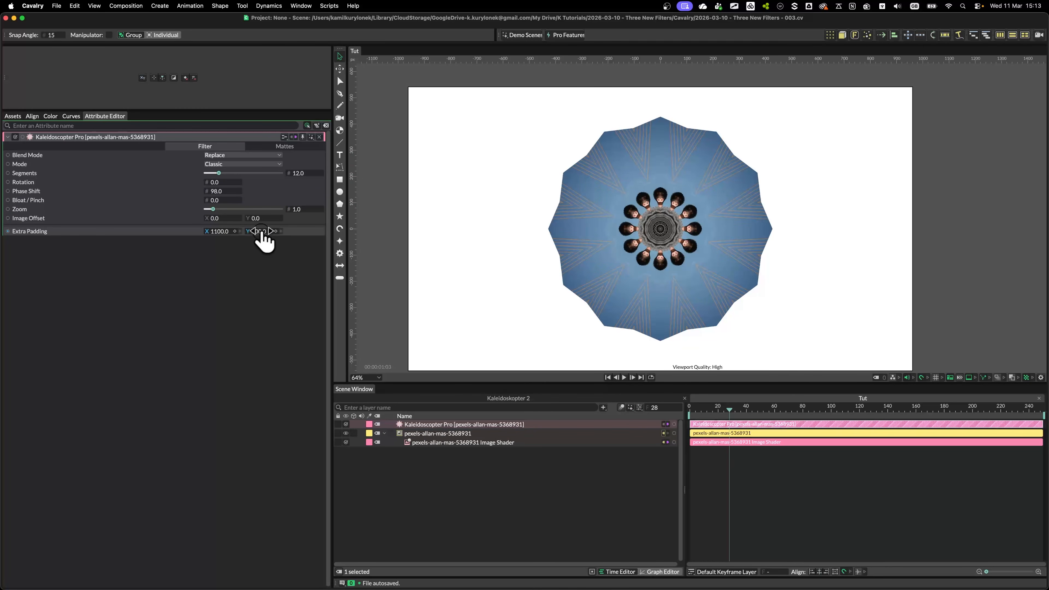
{"action": "left_click_drag", "start_coordinate": [259, 232], "coordinate": [283, 232]}
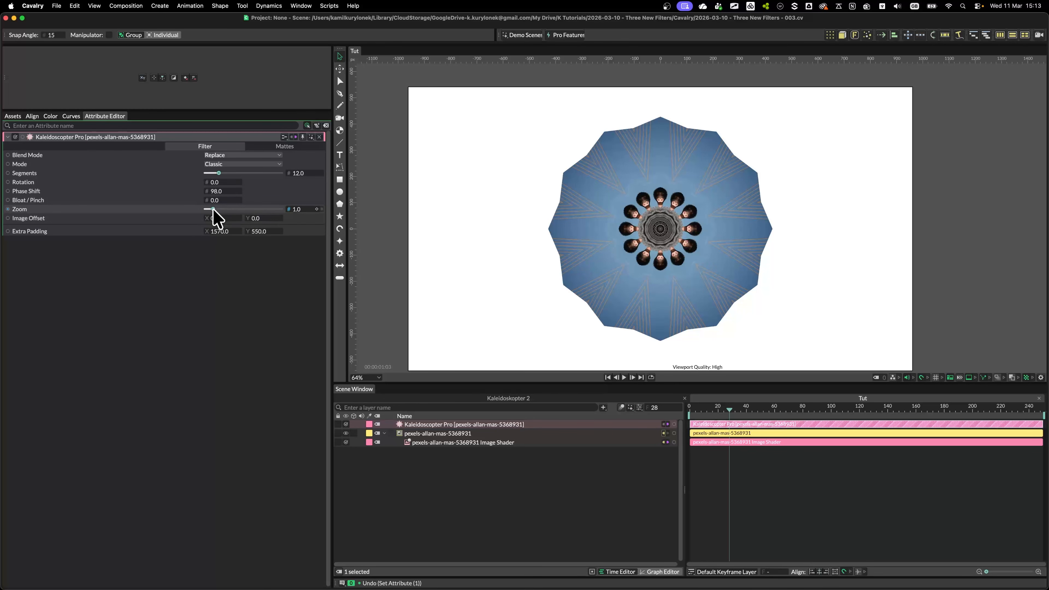
Adjust the Classic kaleidoscope pattern with Zoom 1.03, Bloat / Pinch -95 and Image Offset X 630.
{"action": "left_click_drag", "start_coordinate": [207, 209], "coordinate": [218, 253]}
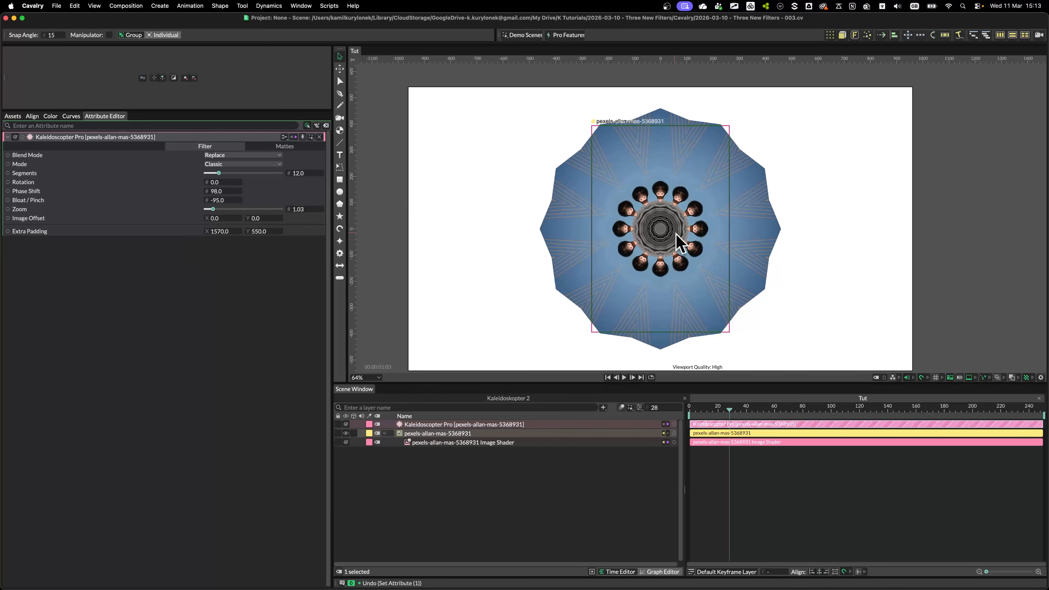
{"action": "scroll", "coordinate": [680, 244], "scroll_direction": "up", "scroll_amount": 5}
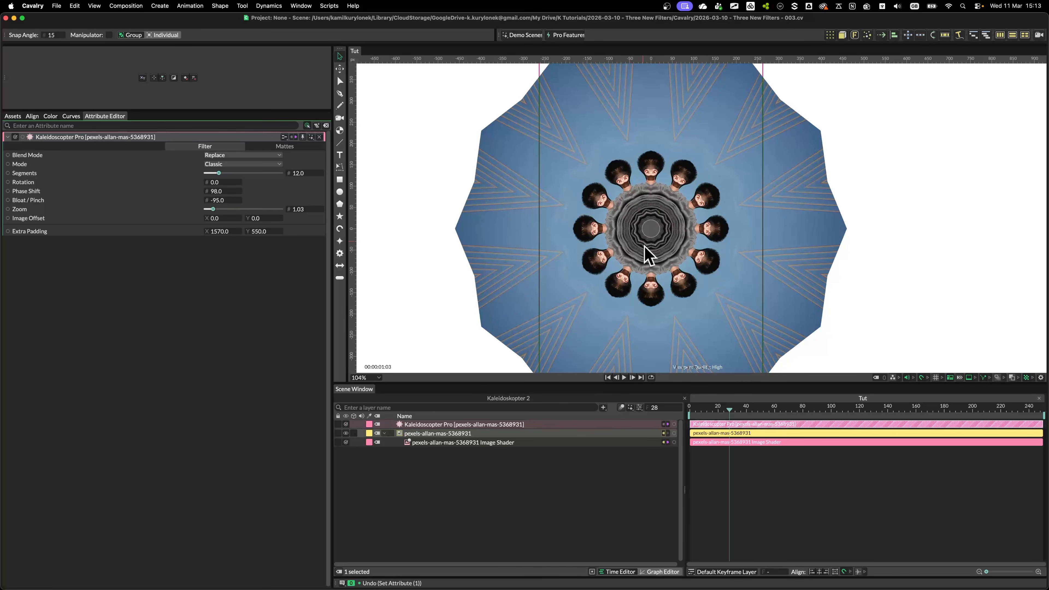
{"action": "scroll", "coordinate": [646, 255], "scroll_direction": "down", "scroll_amount": 5}
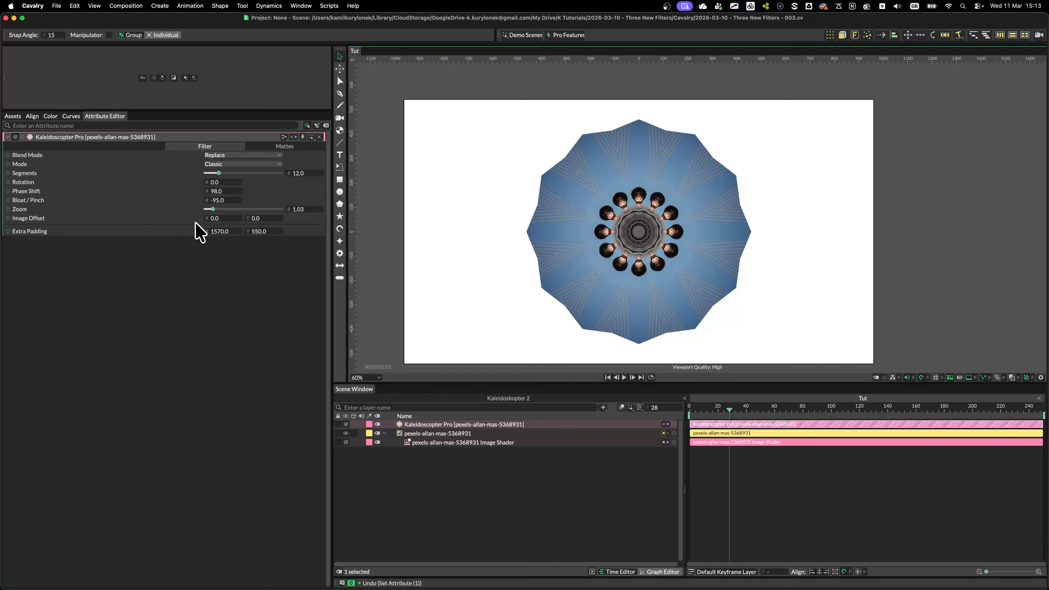
{"action": "left_click_drag", "start_coordinate": [221, 219], "coordinate": [314, 271]}
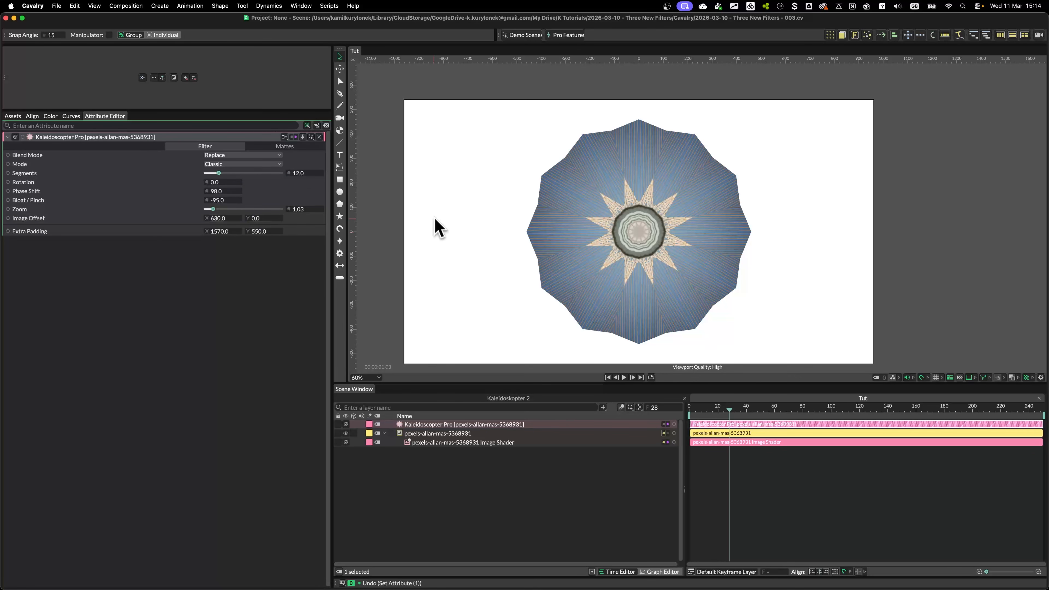
Switch the Kaleidoscopter Pro mode to Square and enlarge the pattern to a Zoom of 5.76.
{"action": "left_click", "coordinate": [282, 165]}
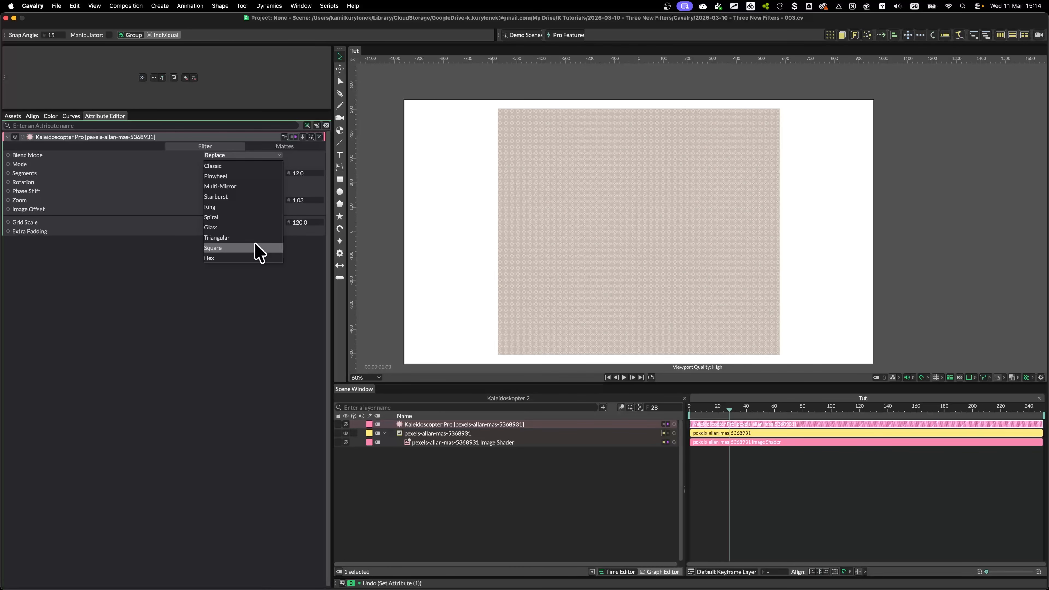
{"action": "left_click", "coordinate": [260, 250]}
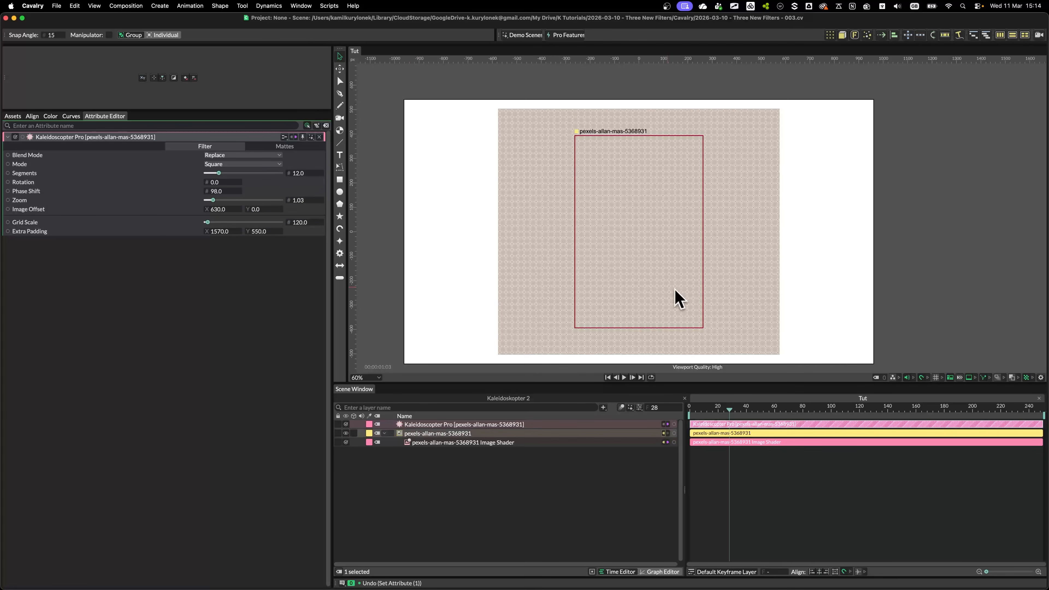
{"action": "mouse_move", "coordinate": [229, 209]}
{"action": "left_mouse_down"}
{"action": "mouse_move", "coordinate": [255, 207]}
{"action": "mouse_move", "coordinate": [239, 216]}
{"action": "left_mouse_up"}
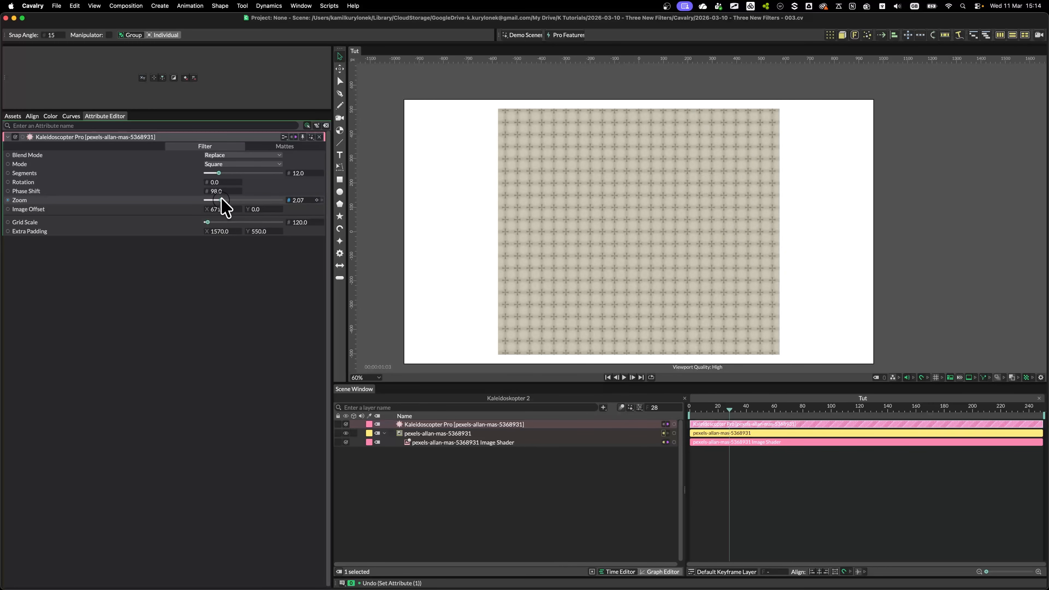
{"action": "left_click_drag", "start_coordinate": [222, 206], "coordinate": [316, 204]}
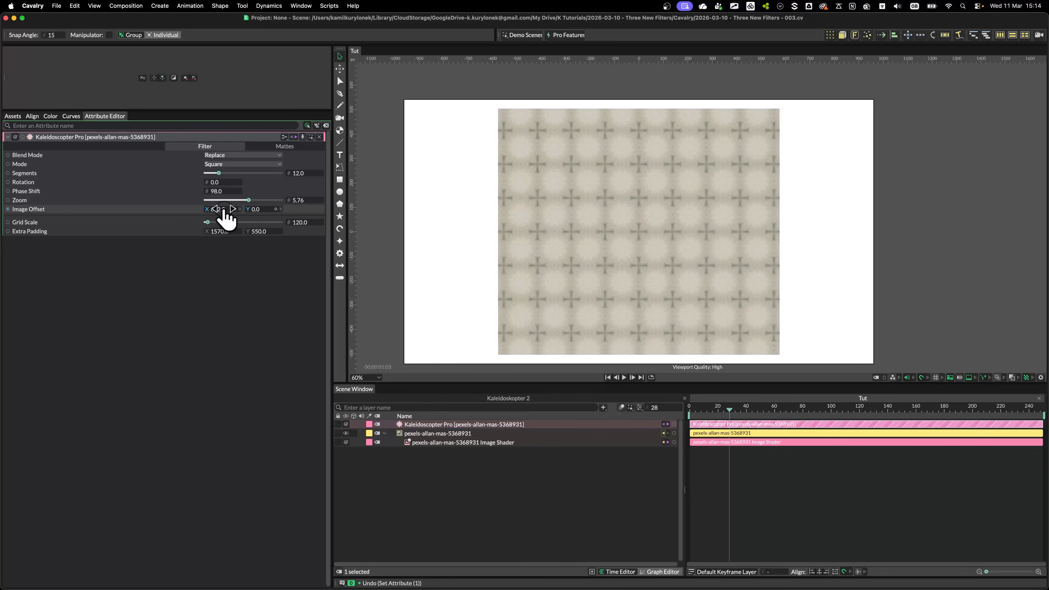
Refine the Square pattern with Grid Scale 1440, Image Offset X 500, Y 239 and Phase Shift 153.
{"action": "mouse_move", "coordinate": [225, 213]}
{"action": "left_mouse_down"}
{"action": "mouse_move", "coordinate": [304, 211]}
{"action": "mouse_move", "coordinate": [227, 210]}
{"action": "left_mouse_up"}
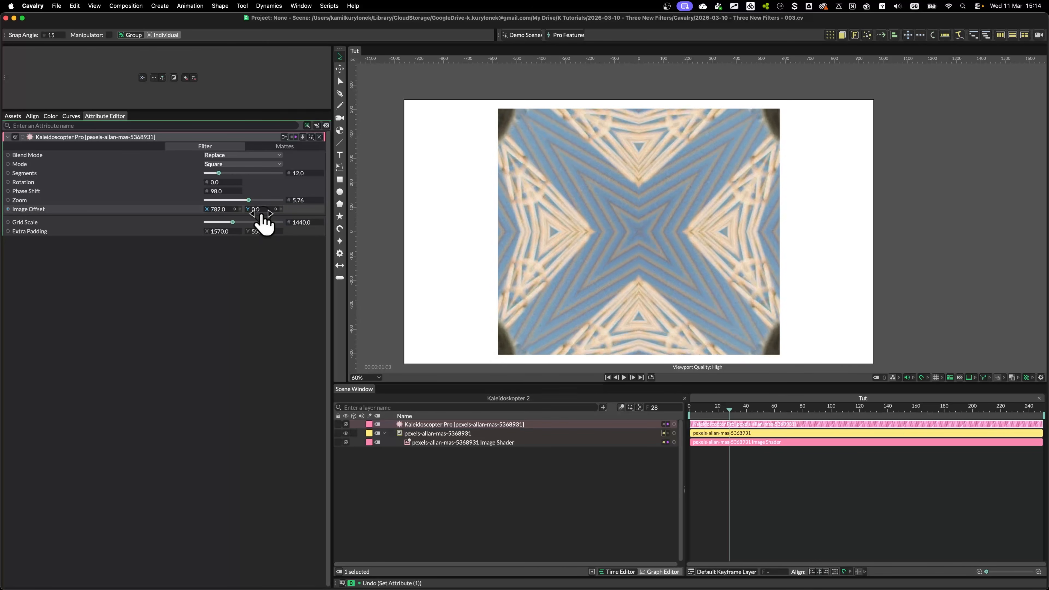
{"action": "left_click_drag", "start_coordinate": [102, 233], "coordinate": [260, 213]}
{"action": "left_click_drag", "start_coordinate": [344, 219], "coordinate": [461, 236]}
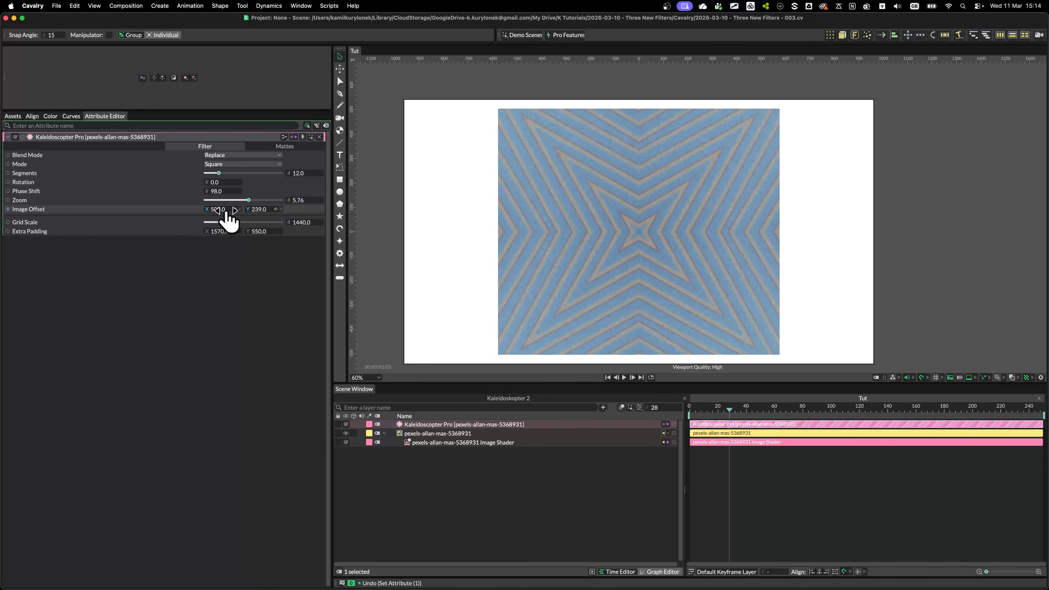
{"action": "left_click_drag", "start_coordinate": [223, 192], "coordinate": [248, 193]}
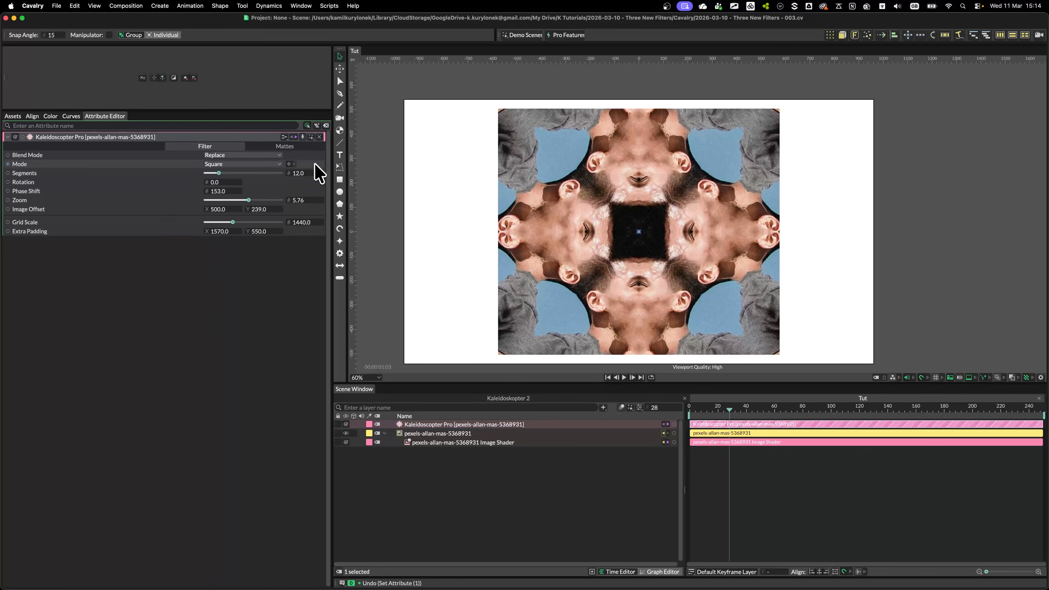
Switch the Kaleidoscopter Pro mode to Glass and set its Zoom to 1.0.
{"action": "left_click", "coordinate": [273, 165]}
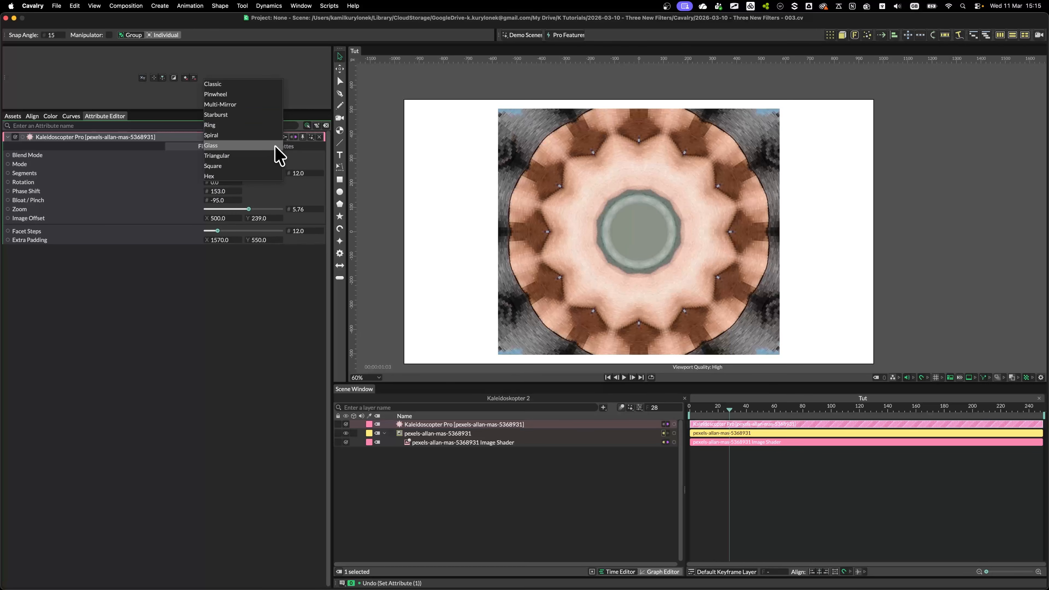
{"action": "left_click", "coordinate": [275, 145]}
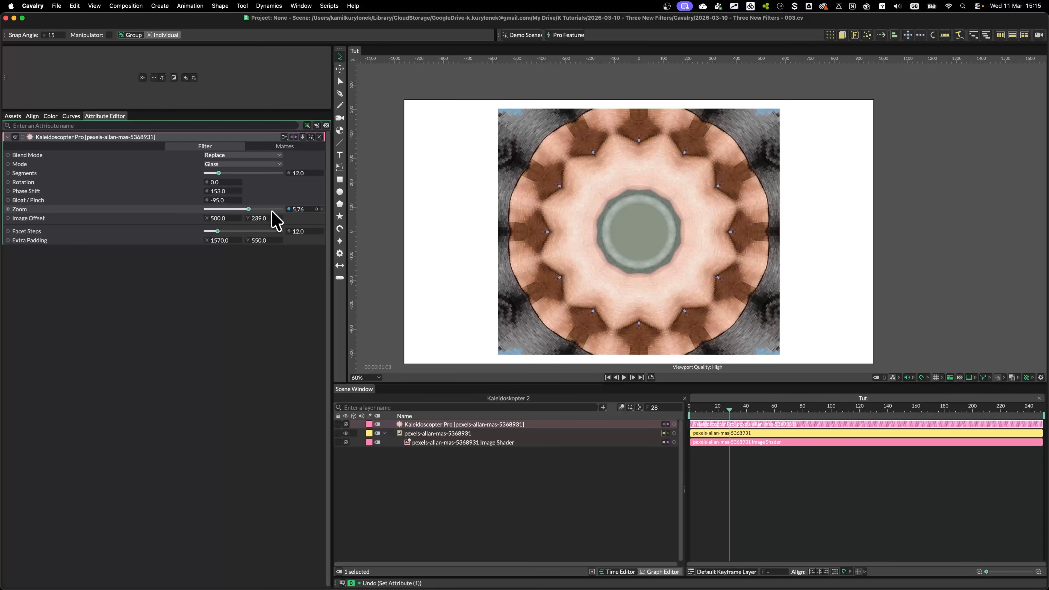
{"action": "left_click_drag", "start_coordinate": [303, 217], "coordinate": [263, 316]}
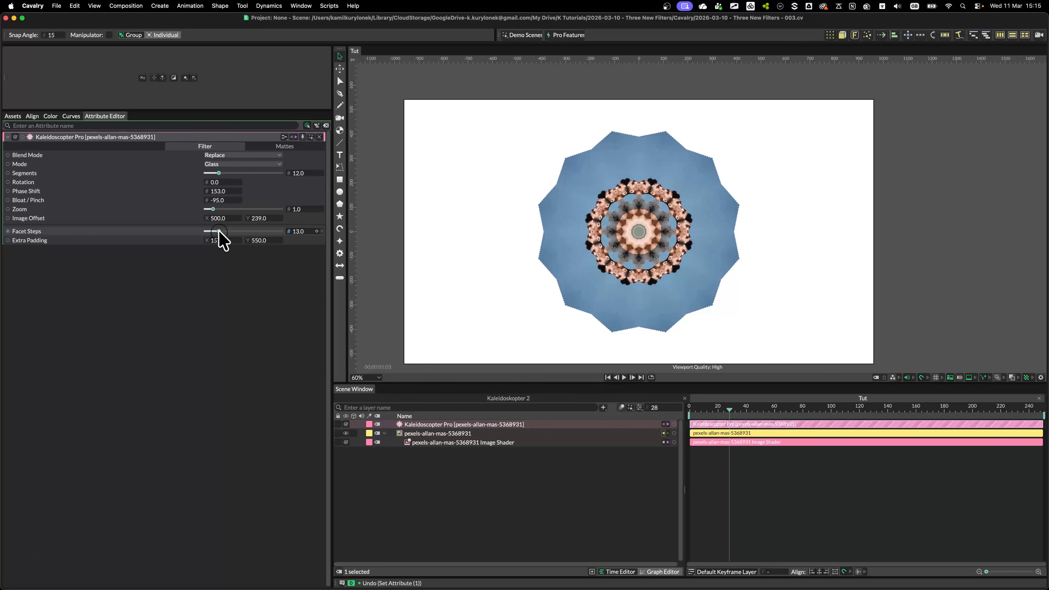
Set the Glass pattern's Facet Steps to 7 and its Image Offset X to 1116.
{"action": "left_click_drag", "start_coordinate": [219, 232], "coordinate": [212, 231]}
{"action": "scroll", "coordinate": [737, 286], "scroll_direction": "up", "scroll_amount": 3}
{"action": "scroll", "coordinate": [534, 164], "scroll_direction": "up", "scroll_amount": 3}
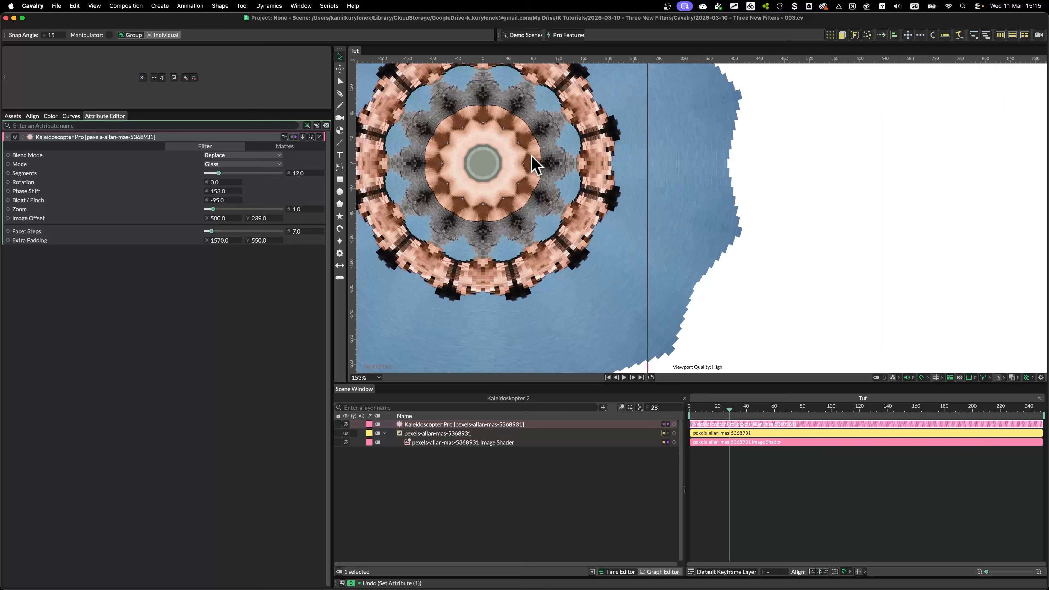
{"action": "scroll", "coordinate": [545, 272], "scroll_direction": "down", "scroll_amount": 4}
{"action": "scroll", "coordinate": [544, 264], "scroll_direction": "up", "scroll_amount": 2}
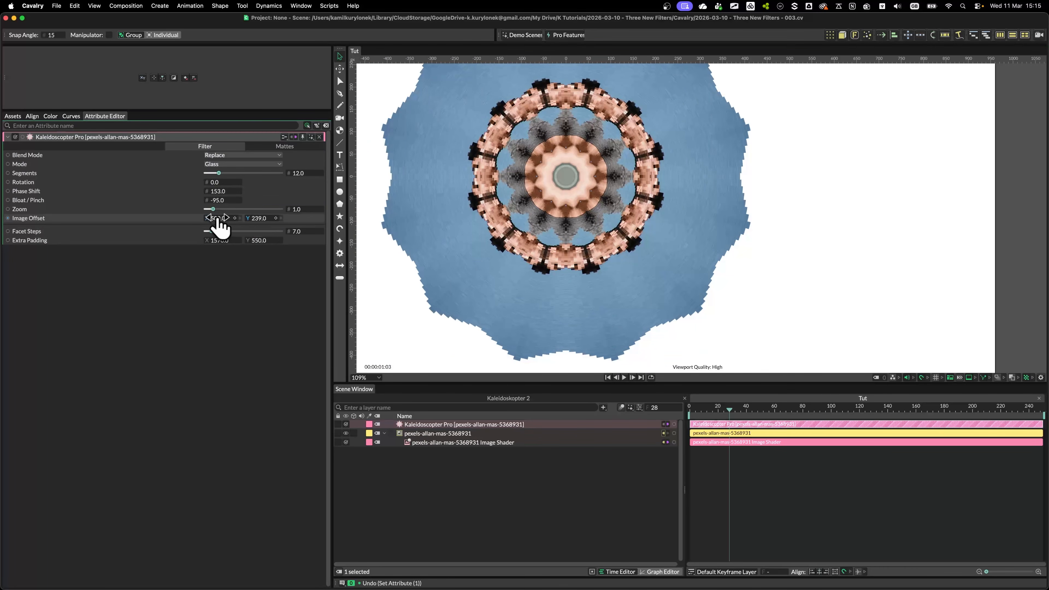
{"action": "left_click_drag", "start_coordinate": [275, 217], "coordinate": [709, 286]}
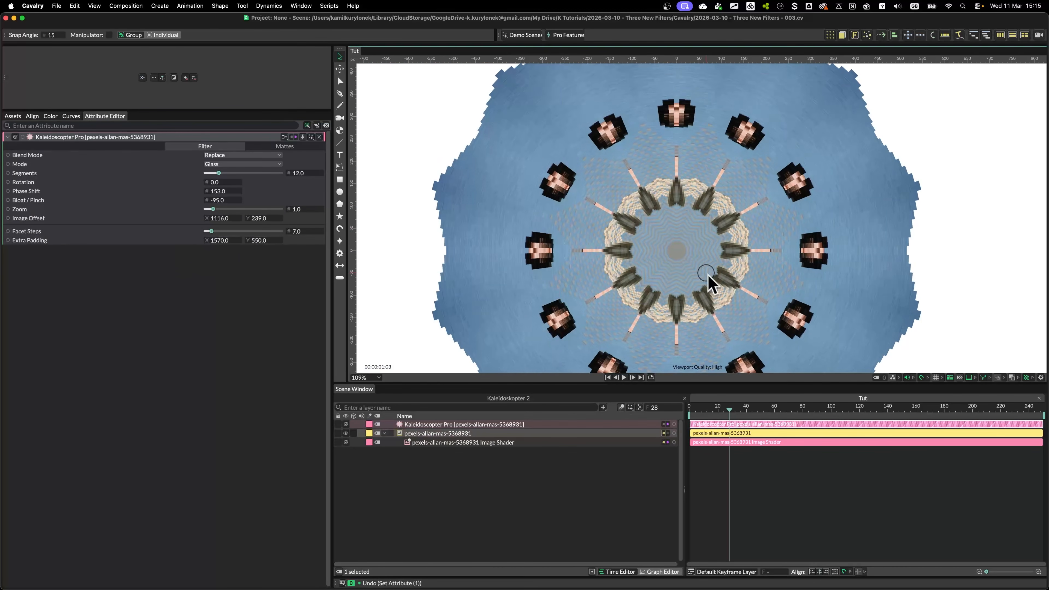